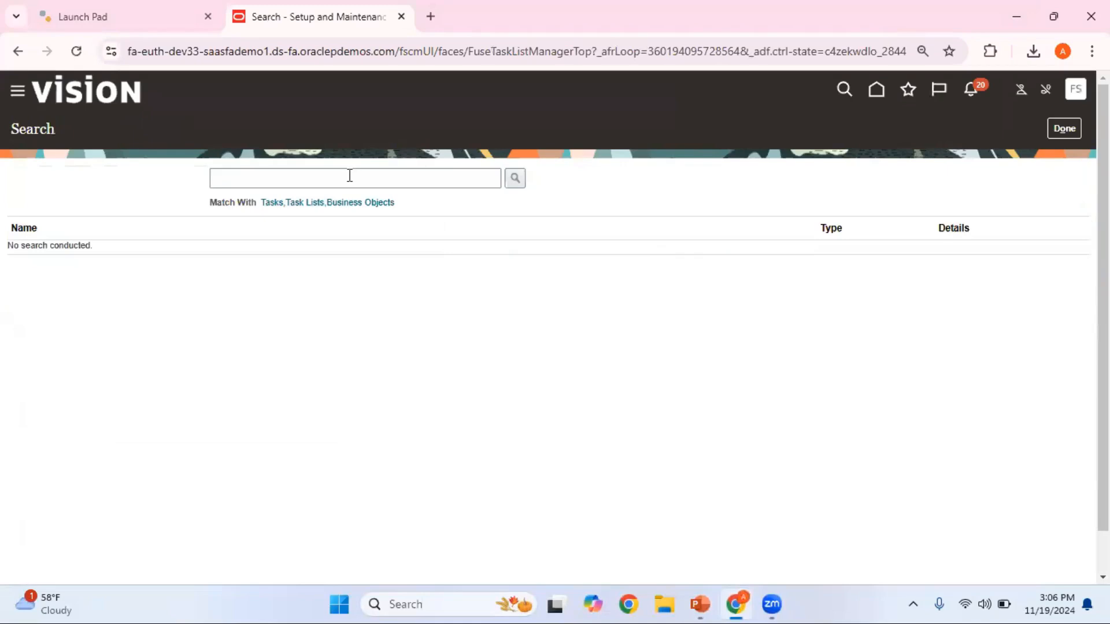
- Search the setup tasks for Manage%Profile%Option%
{"action": "left_click", "coordinate": [350, 175]}
{"action": "type", "text": "Manage%P"}
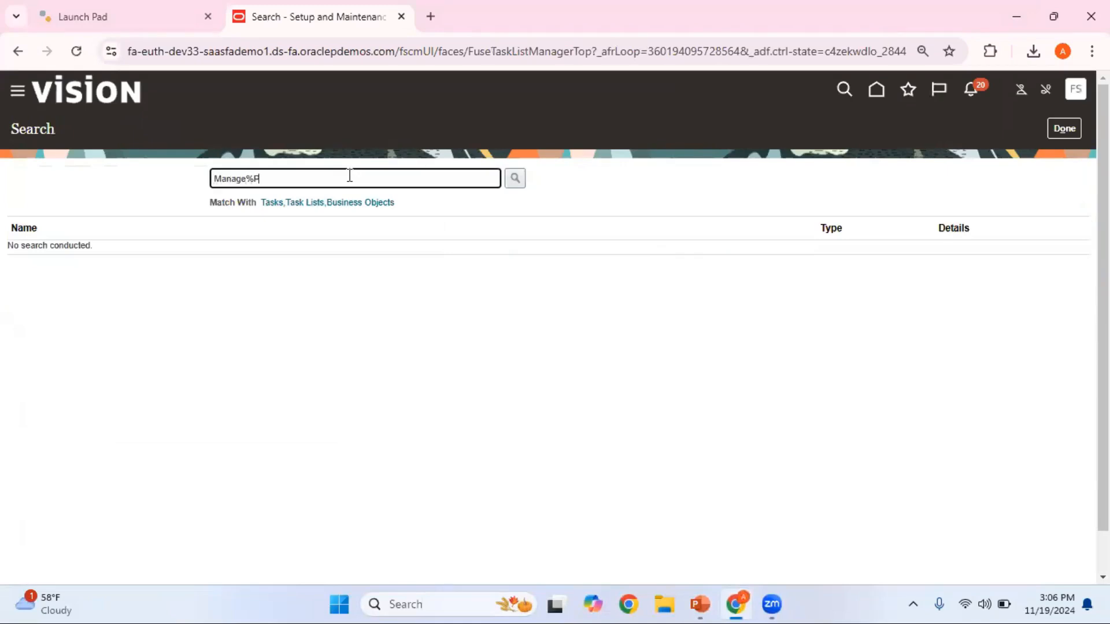
{"action": "type", "text": "rofile%Optin"}
{"action": "left_click", "coordinate": [520, 175]}
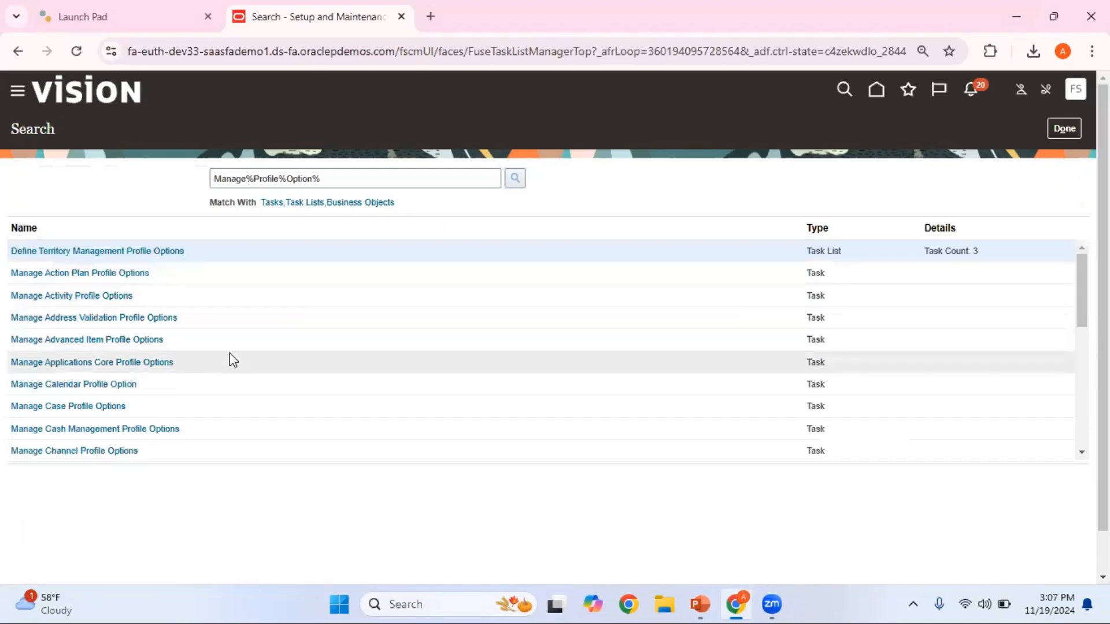
- Check the required task name on the PowerPoint slide, then search for Manage Profile Options in the browser and open that task
{"action": "key", "text": "alt+Tab"}
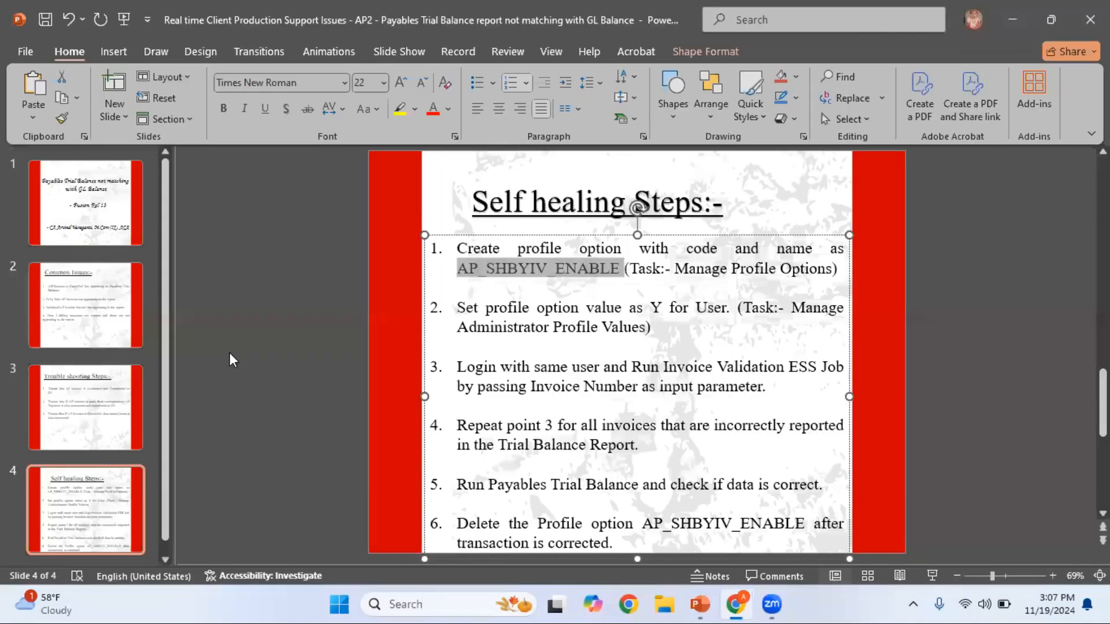
{"action": "key", "text": "alt+Tab"}
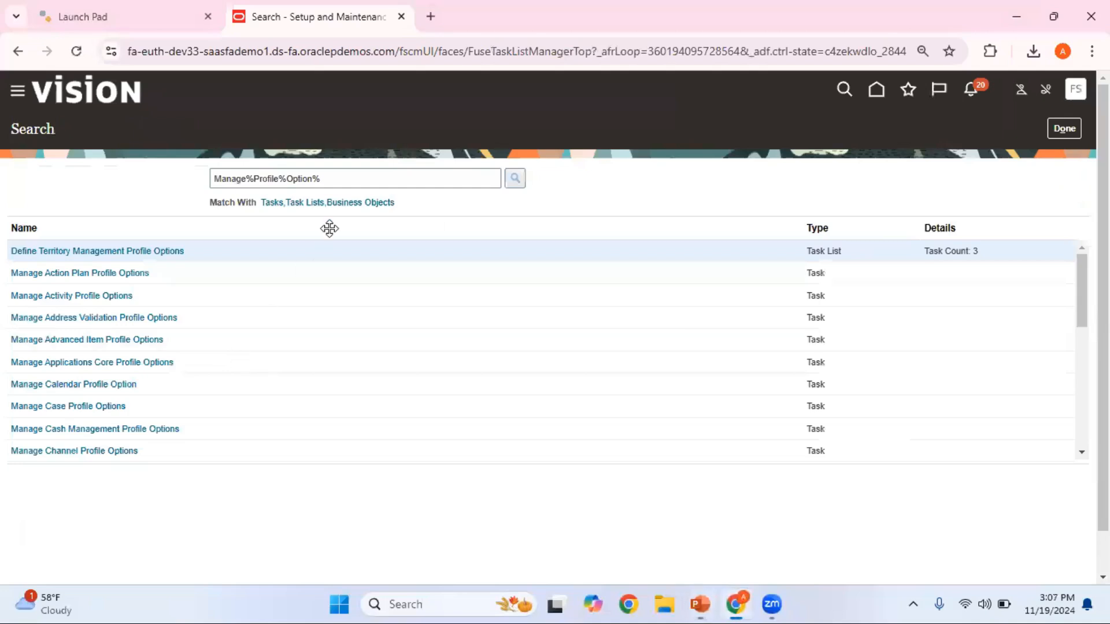
{"action": "triple_click", "coordinate": [344, 180]}
{"action": "type", "text": "M"}
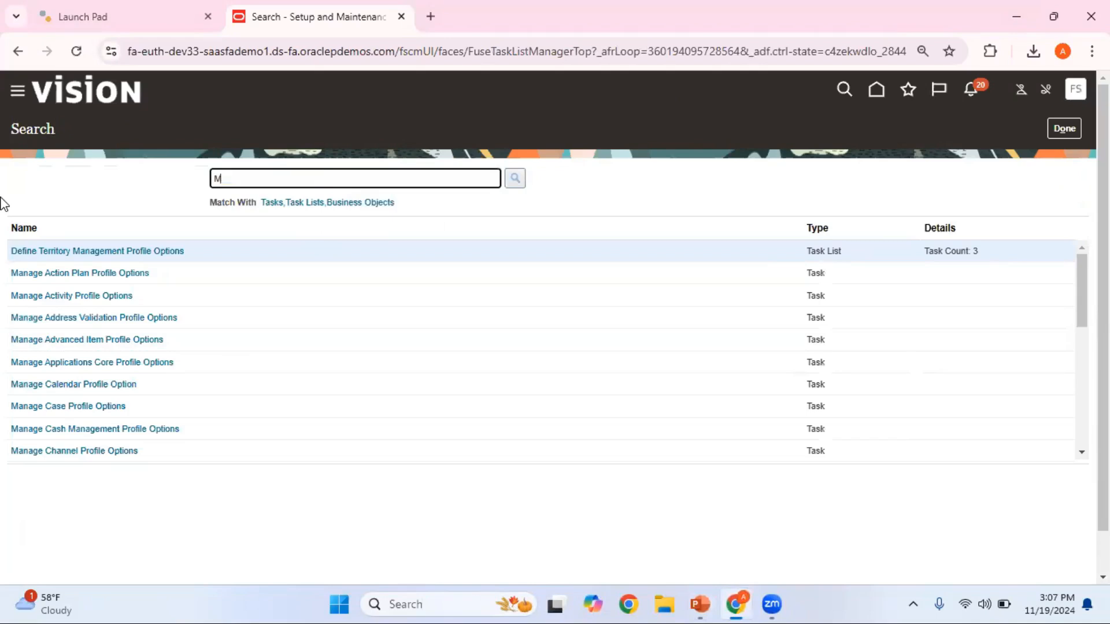
{"action": "type", "text": "anage Profile Options"}
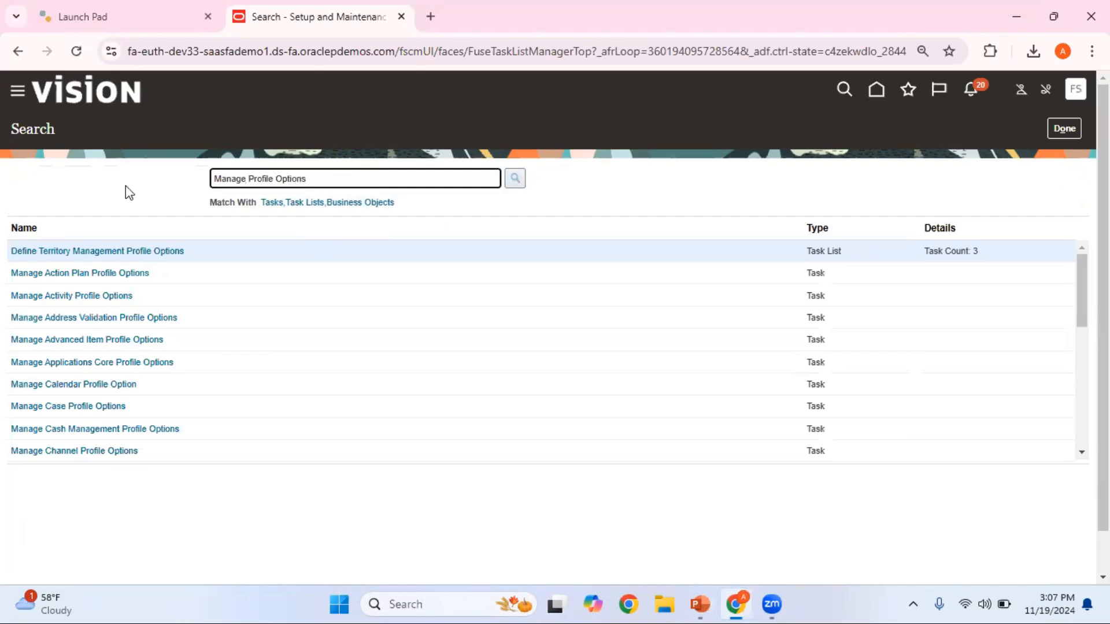
{"action": "left_click", "coordinate": [512, 181]}
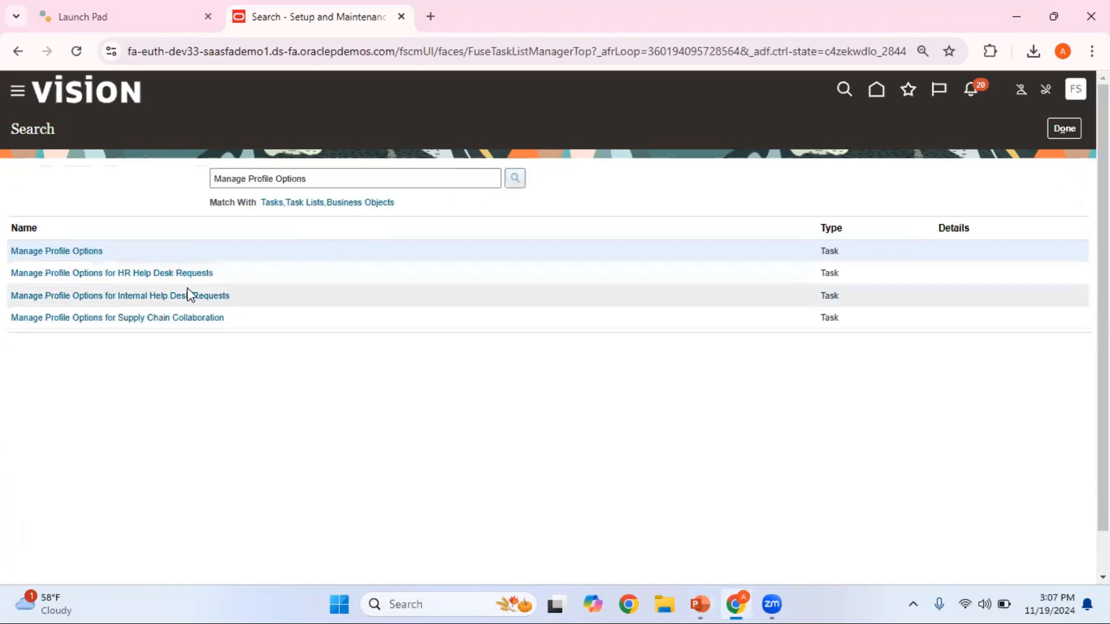
{"action": "left_click", "coordinate": [77, 250]}
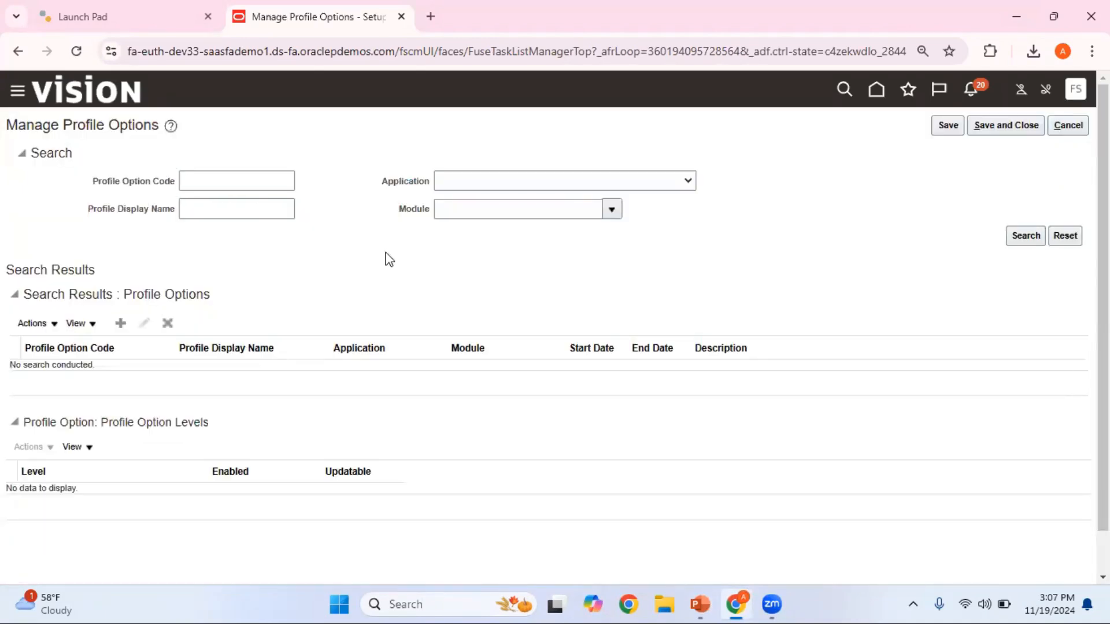
- Recheck the slide's profile option code in PowerPoint and search the browser's profile options for AP_SHBYIV_ENABLE
{"action": "key", "text": "alt+Tab"}
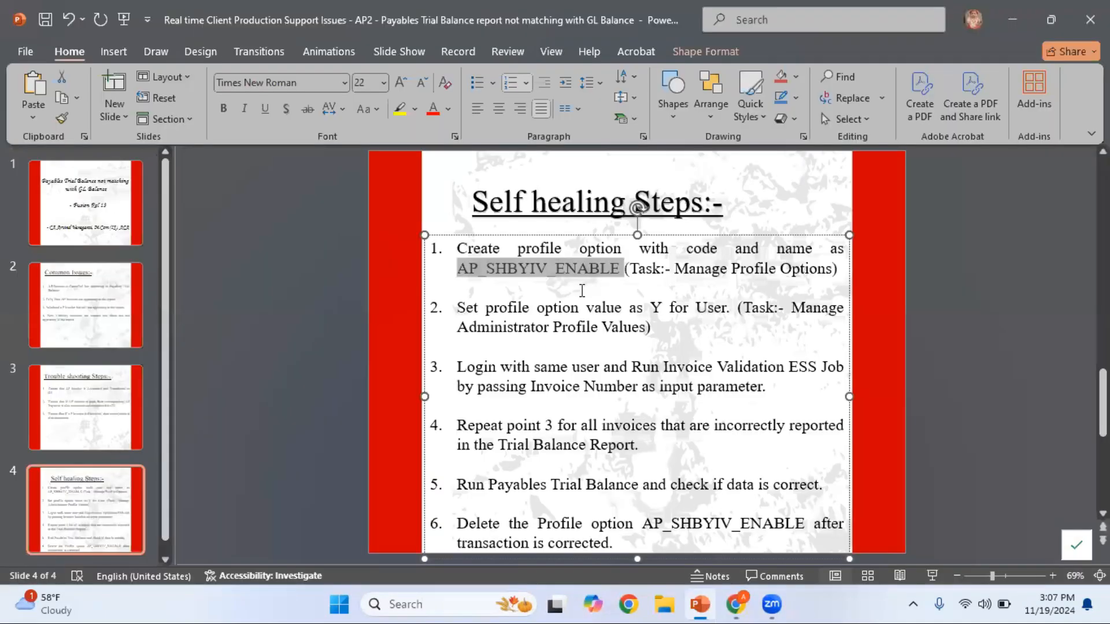
{"action": "key", "text": "alt+Tab"}
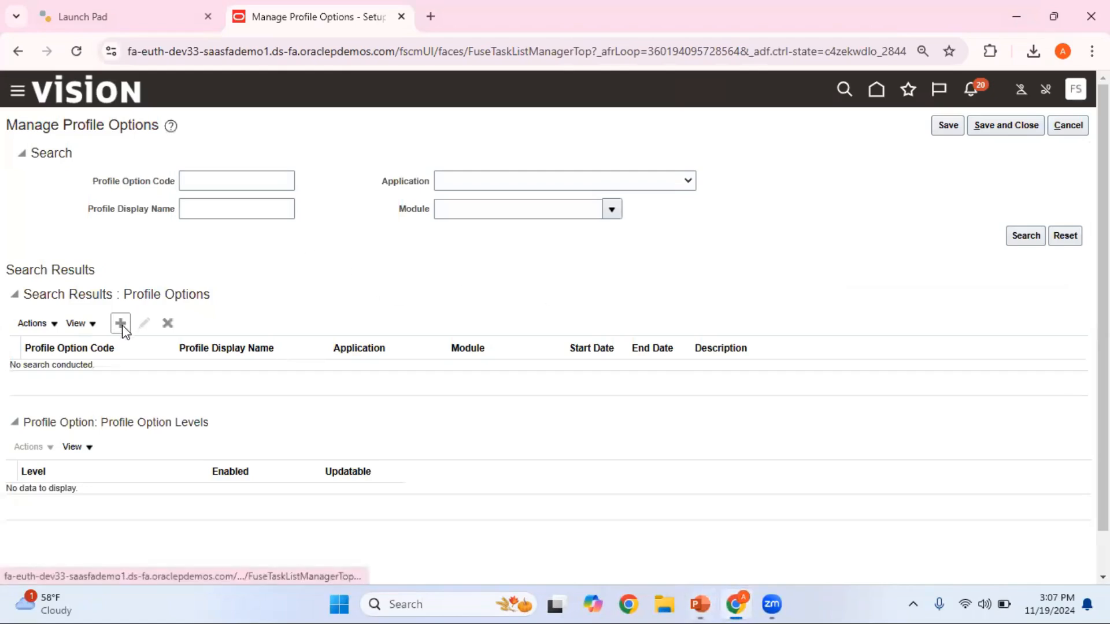
{"action": "left_click", "coordinate": [227, 181]}
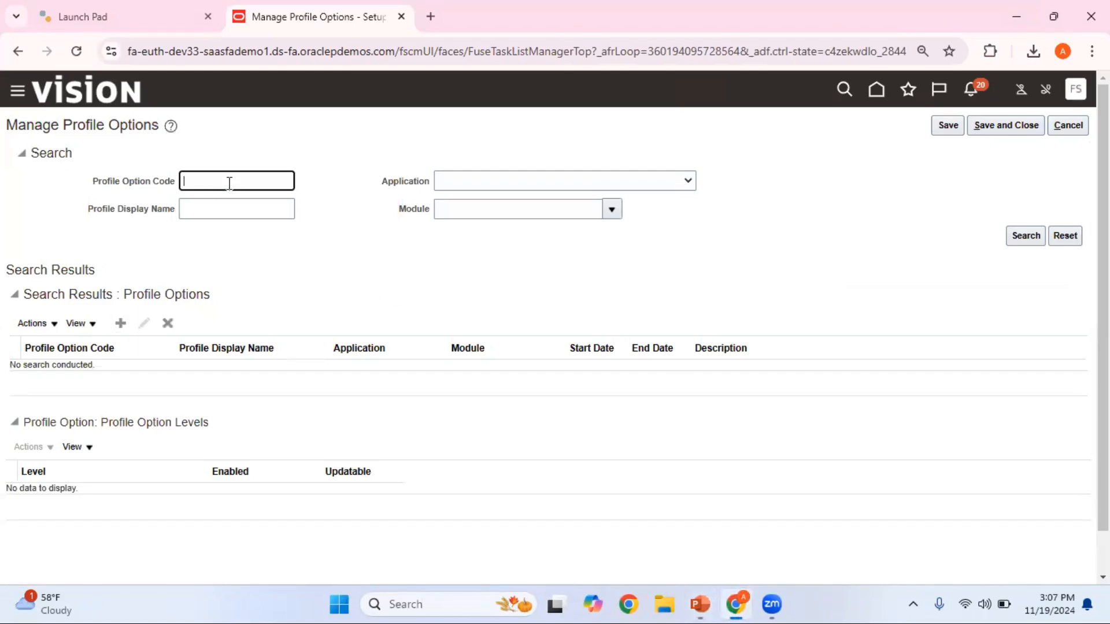
{"action": "type", "text": "AP_SHBYIV_ENABLE"}
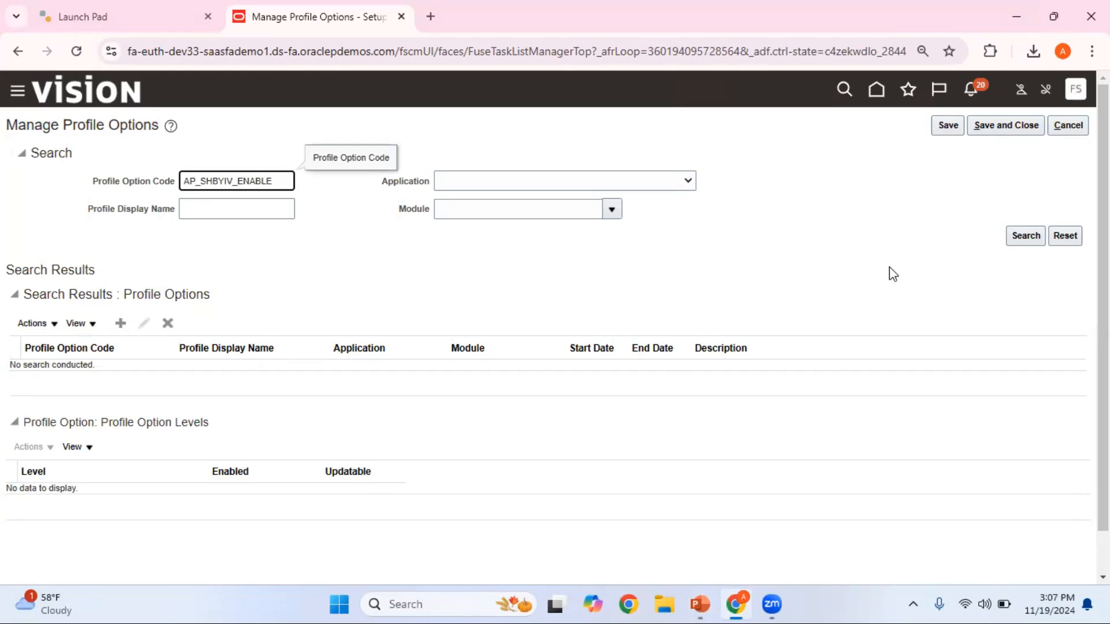
{"action": "left_click", "coordinate": [1025, 236]}
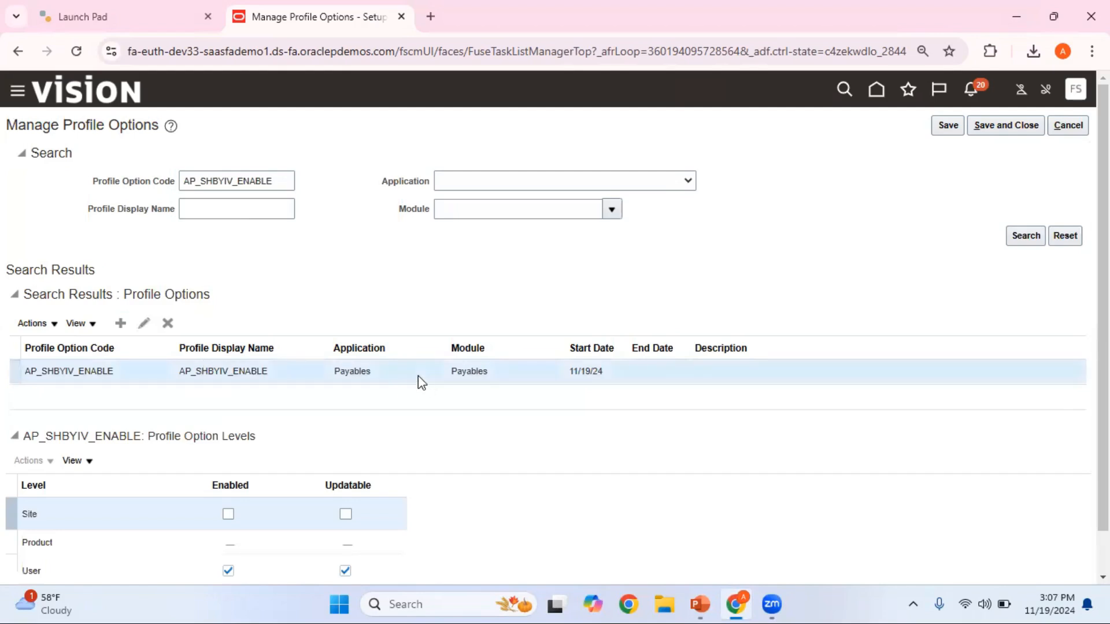
- Review the AP_SHBYIV_ENABLE profile option's definition and enabled levels, then leave Manage Profile Options without saving
{"action": "left_click", "coordinate": [145, 324]}
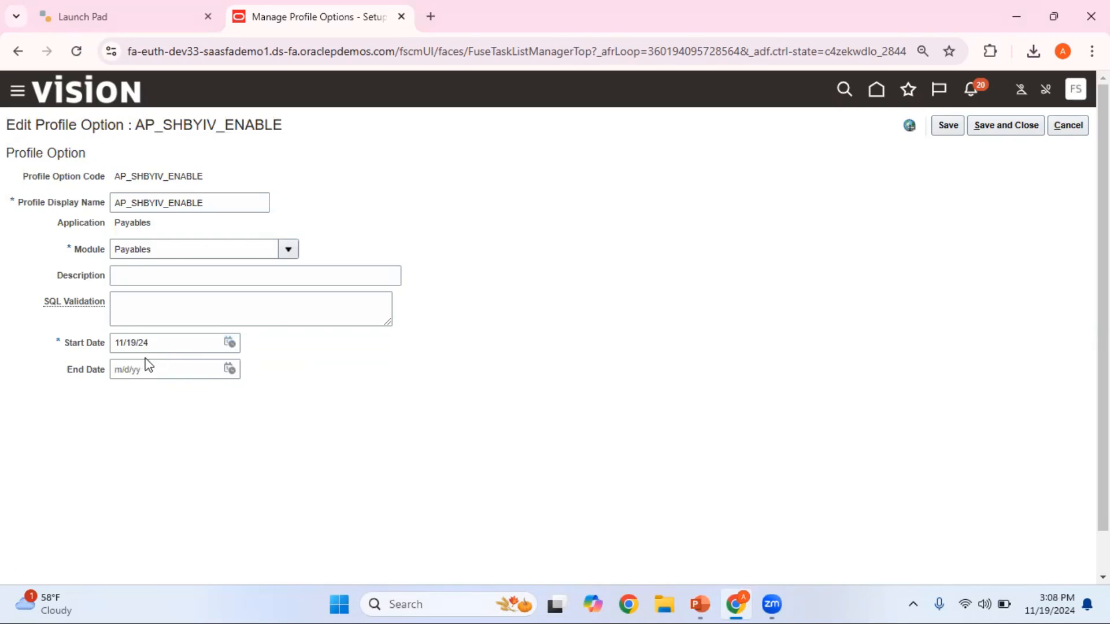
{"action": "left_click", "coordinate": [1069, 126]}
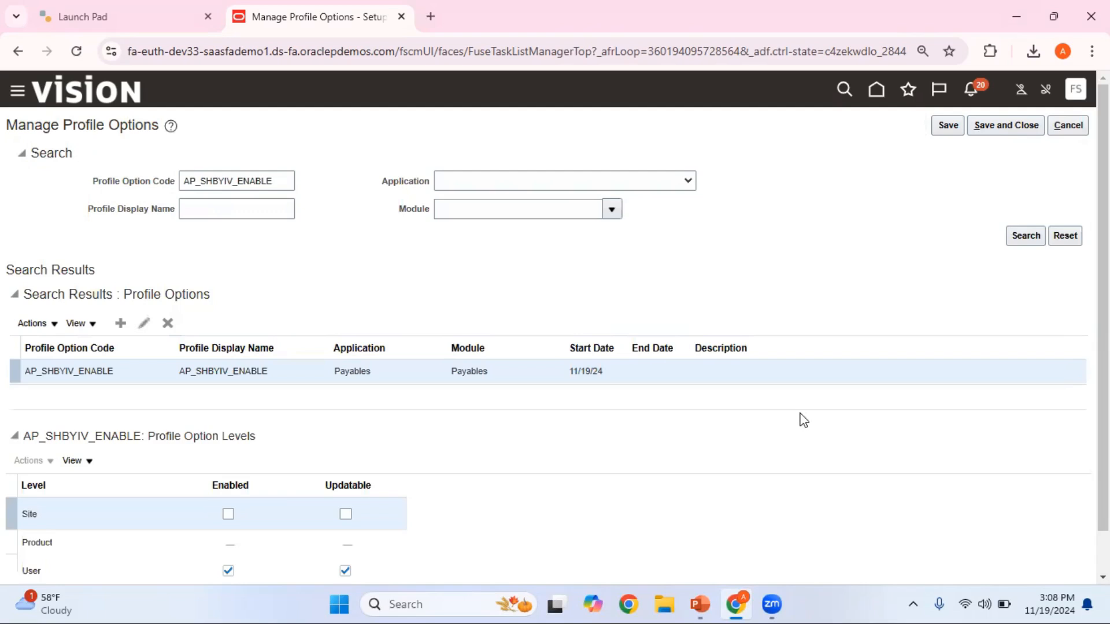
{"action": "scroll", "coordinate": [658, 467], "scroll_direction": "down", "scroll_amount": 1}
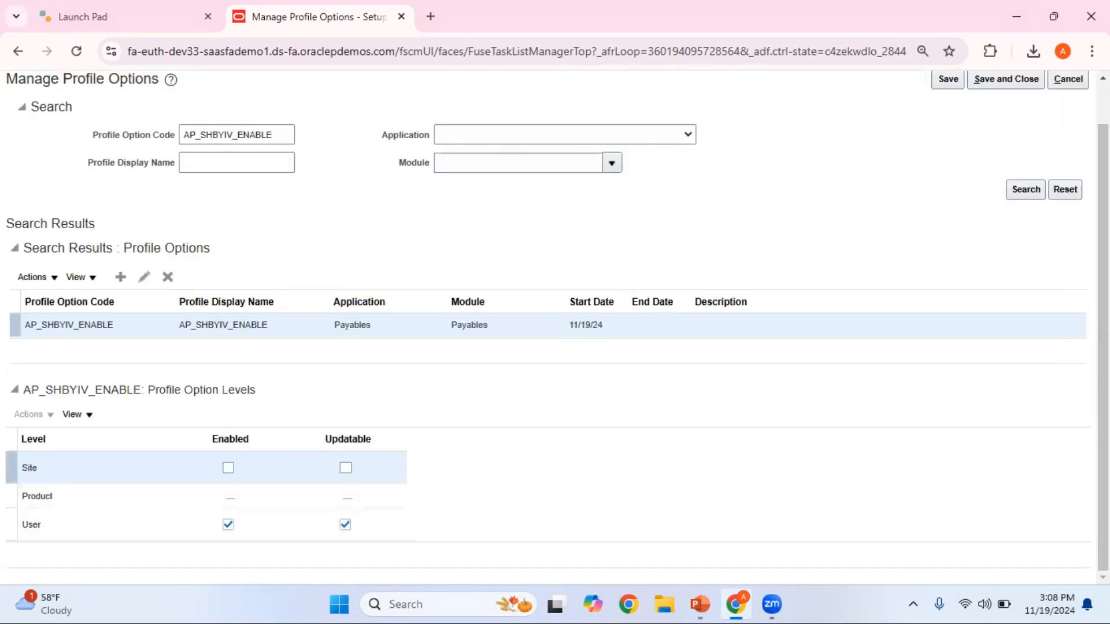
{"action": "left_click_drag", "start_coordinate": [1103, 324], "coordinate": [1102, 254]}
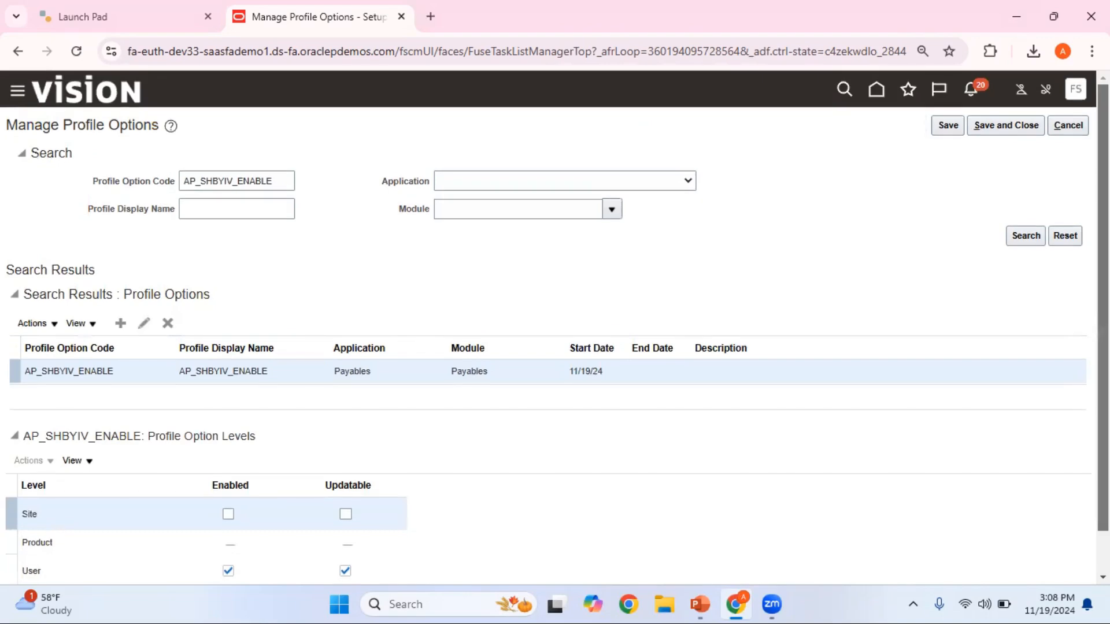
{"action": "left_click", "coordinate": [1070, 128]}
- Copy the task name Manage Administrator Profile Values from the PowerPoint slide, search for it in the browser and open the task
{"action": "key", "text": "alt+Tab"}
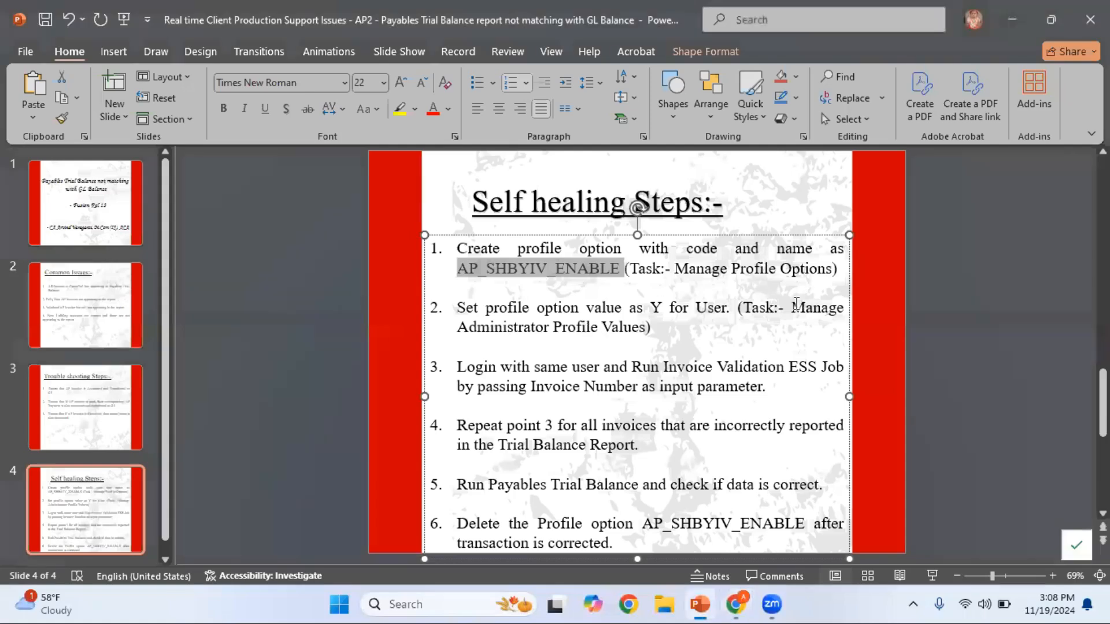
{"action": "left_click_drag", "start_coordinate": [792, 308], "coordinate": [646, 331]}
{"action": "key", "text": "ctrl+c"}
{"action": "key", "text": "alt+Tab"}
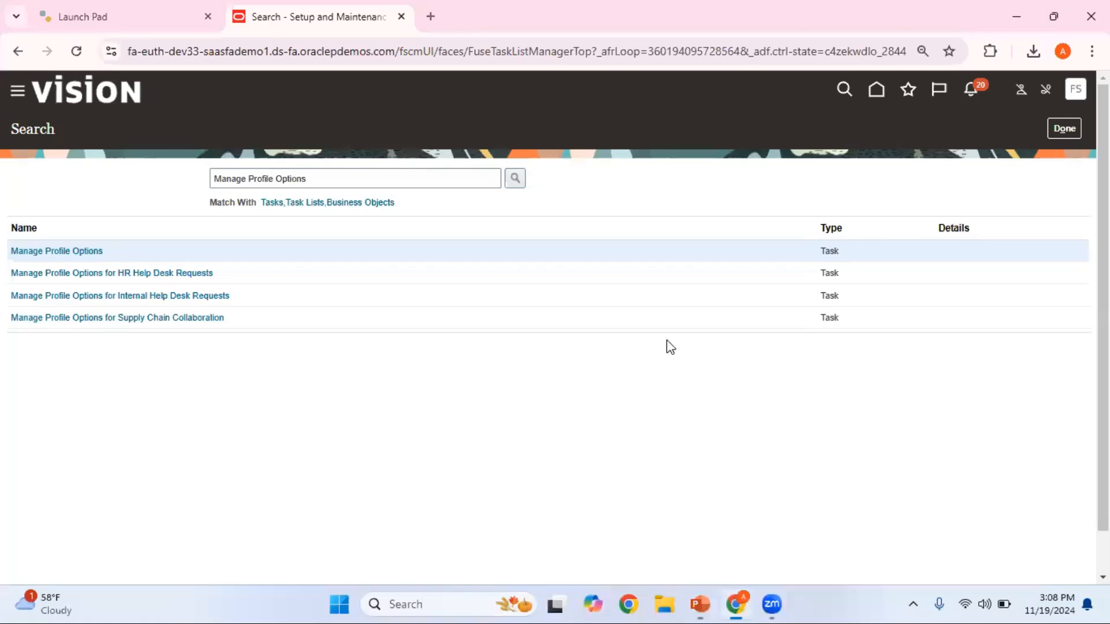
{"action": "left_click_drag", "start_coordinate": [340, 178], "coordinate": [128, 178]}
{"action": "key", "text": "ctrl+v"}
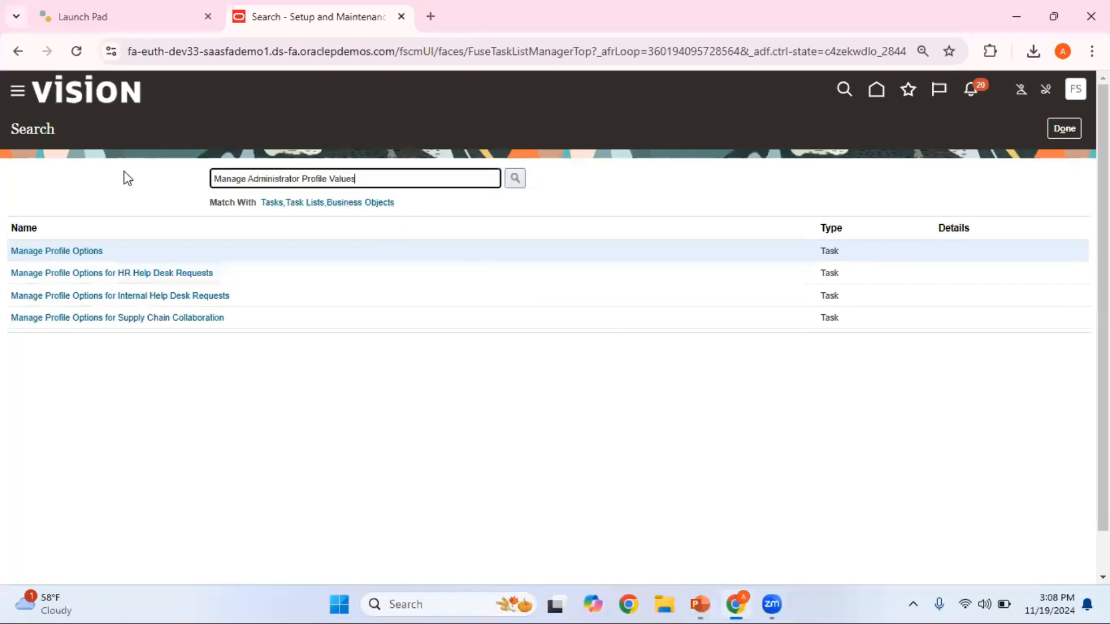
{"action": "left_click", "coordinate": [516, 179]}
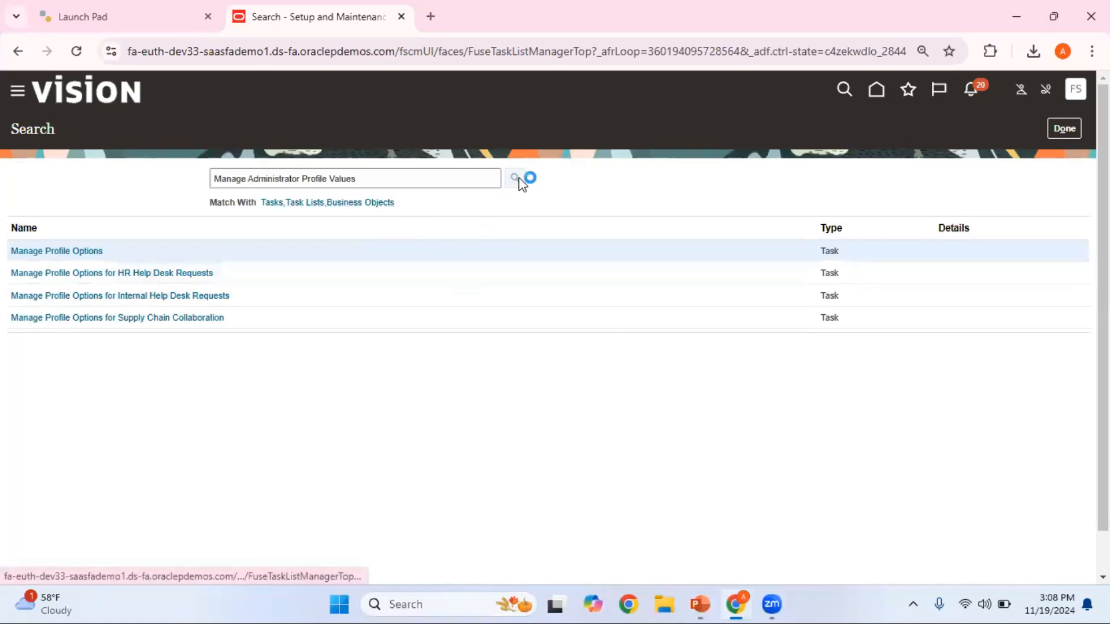
{"action": "left_click", "coordinate": [137, 252]}
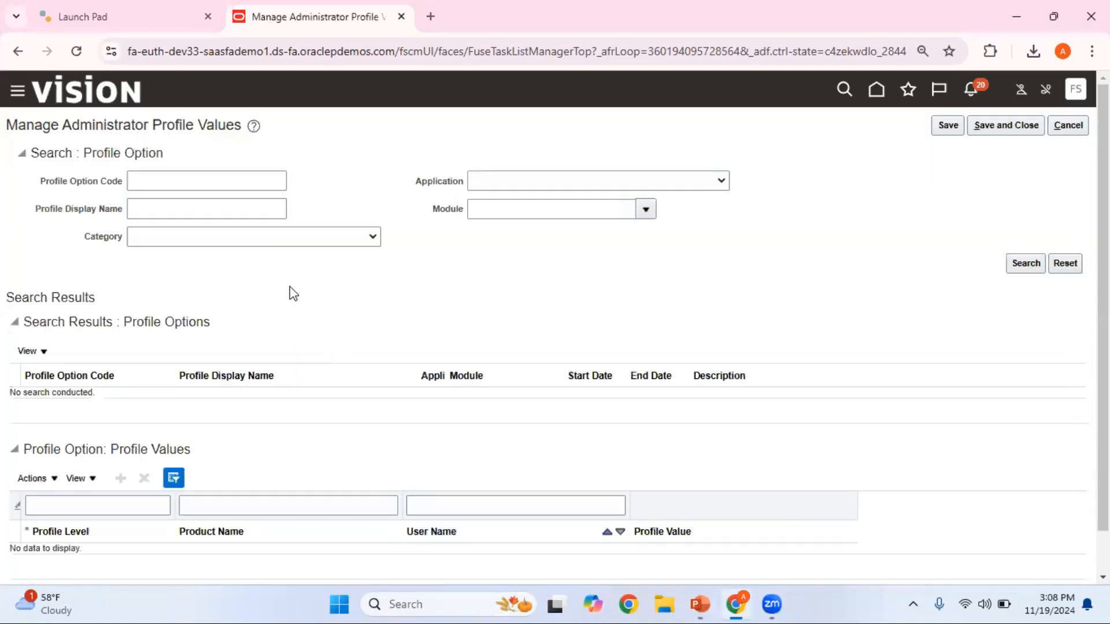
- Copy the code AP_SHBYIV_ENABLE from the PowerPoint slide and search for that profile option in the browser's administrator profile values
{"action": "key", "text": "alt+Tab"}
{"action": "left_click_drag", "start_coordinate": [621, 268], "coordinate": [471, 275]}
{"action": "key", "text": "ctrl+c"}
{"action": "key", "text": "alt+Tab"}
{"action": "left_click", "coordinate": [141, 182]}
{"action": "key", "text": "ctrl+v"}
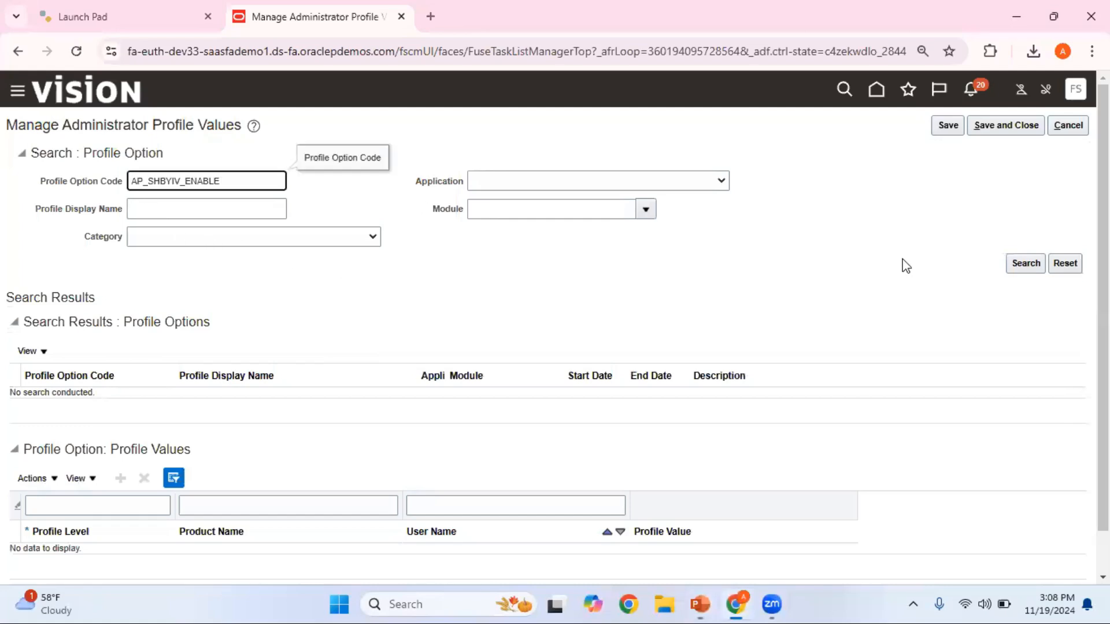
{"action": "left_click", "coordinate": [1027, 263]}
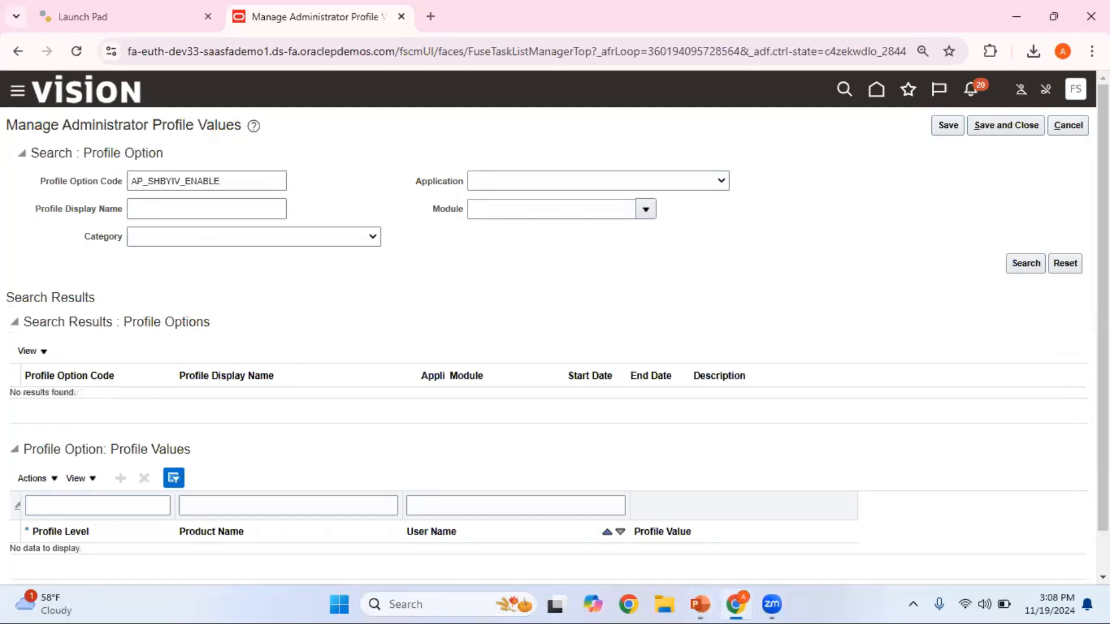
{"action": "left_click", "coordinate": [249, 179]}
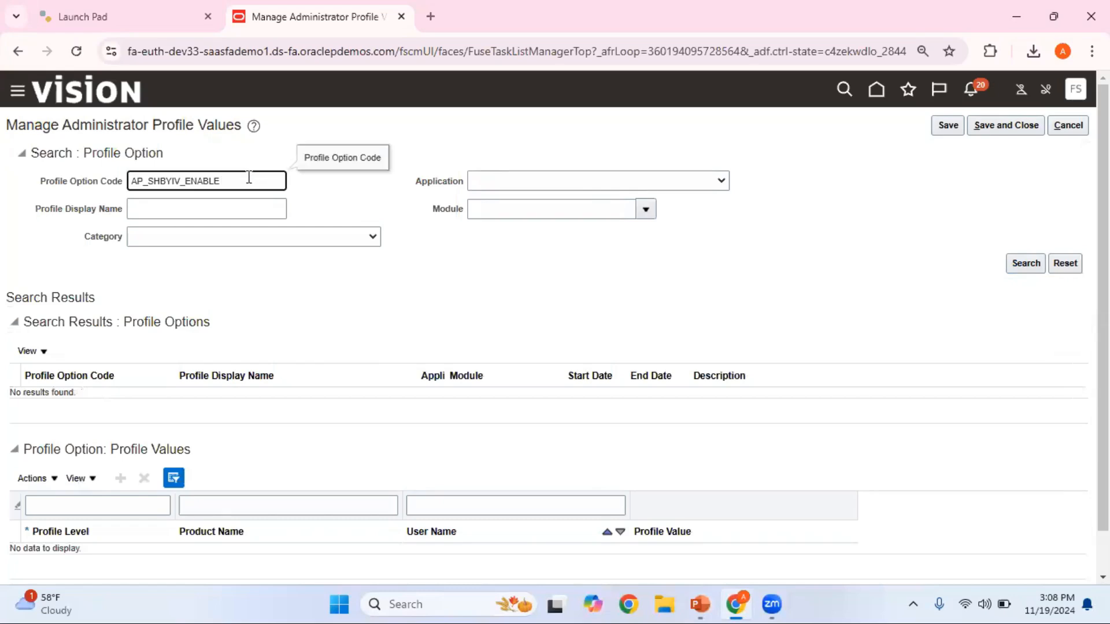
{"action": "left_click", "coordinate": [1032, 265]}
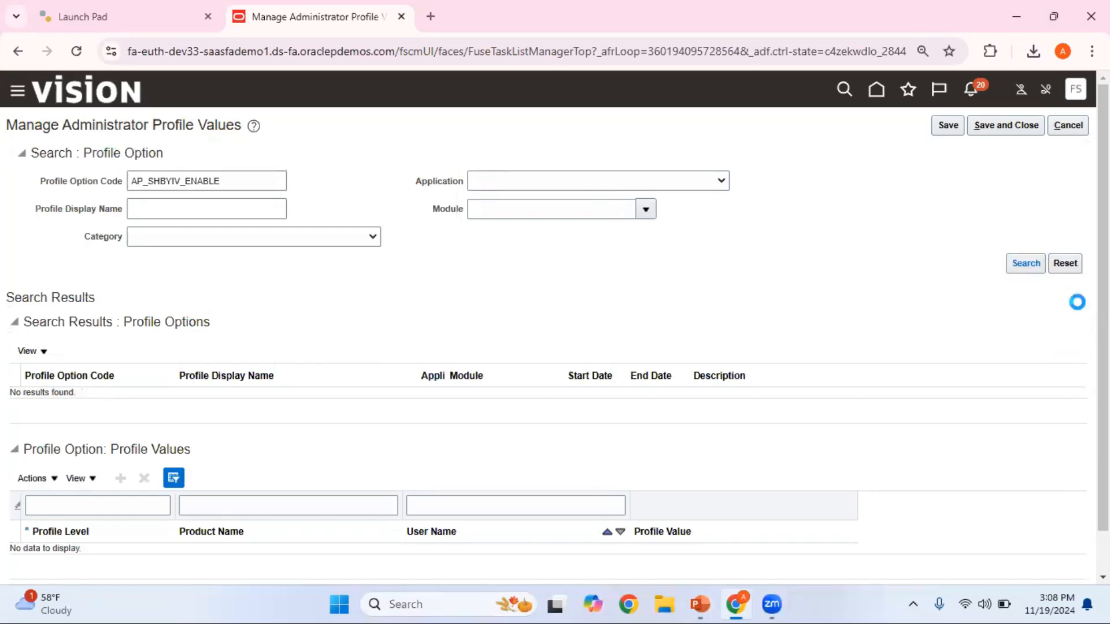
- Add a new profile value row for AP_SHBYIV_ENABLE with the profile level set to User
{"action": "scroll", "coordinate": [548, 327], "scroll_direction": "down", "scroll_amount": 1}
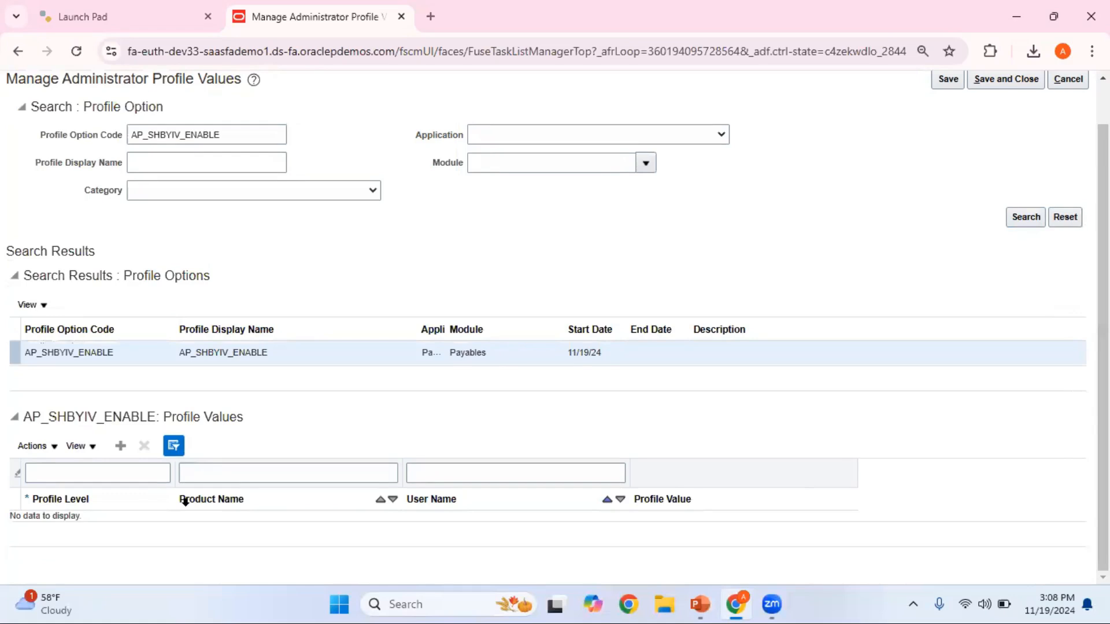
{"action": "left_click", "coordinate": [122, 446]}
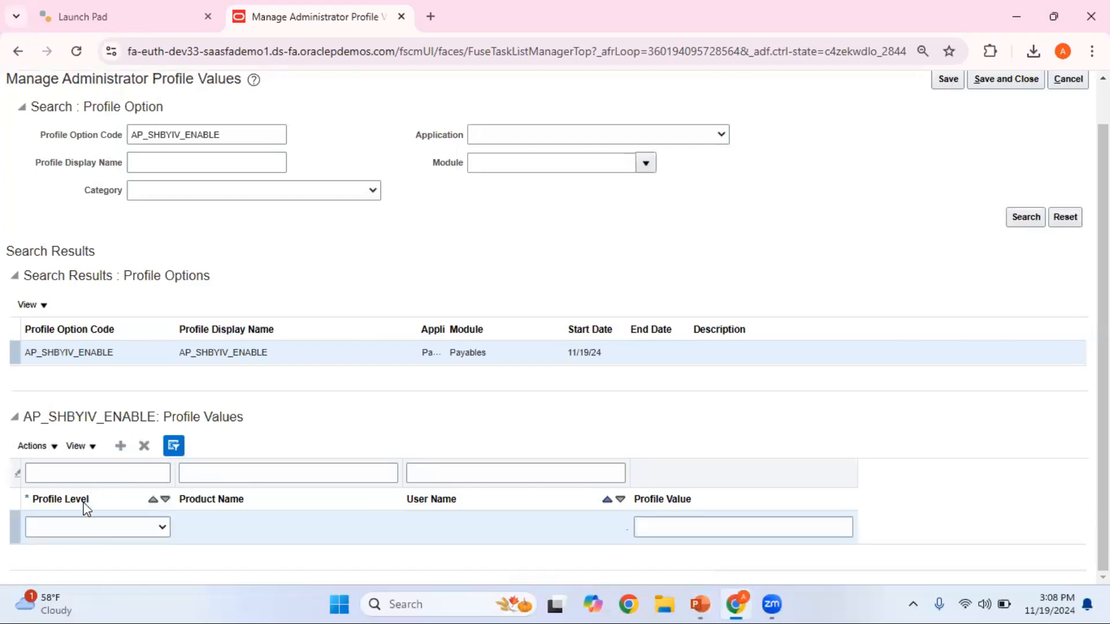
{"action": "left_click", "coordinate": [123, 527]}
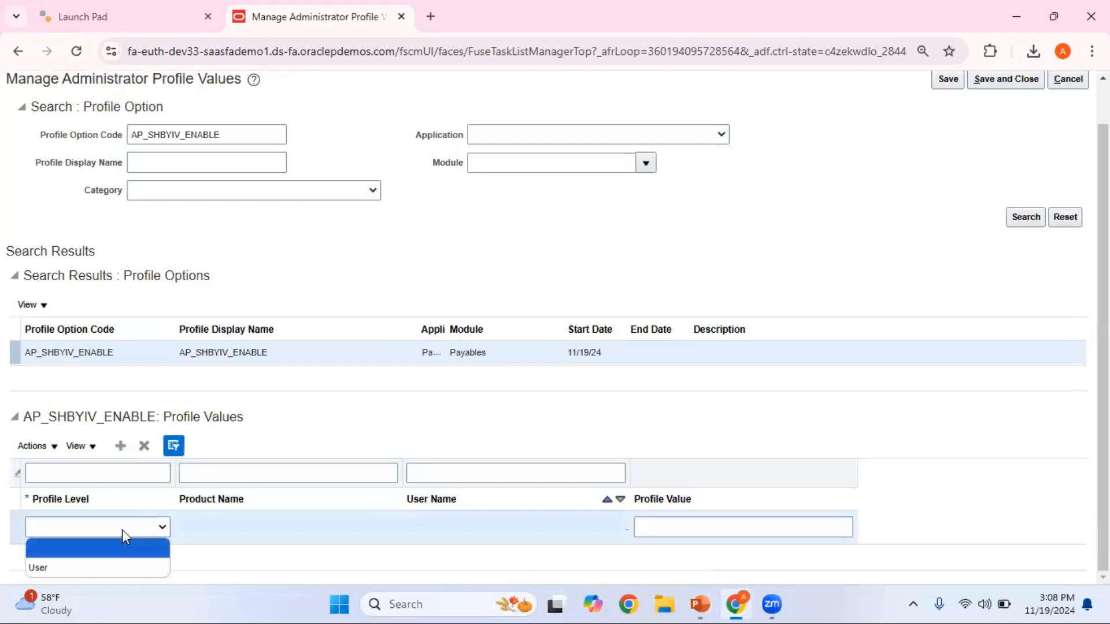
{"action": "left_click", "coordinate": [115, 568]}
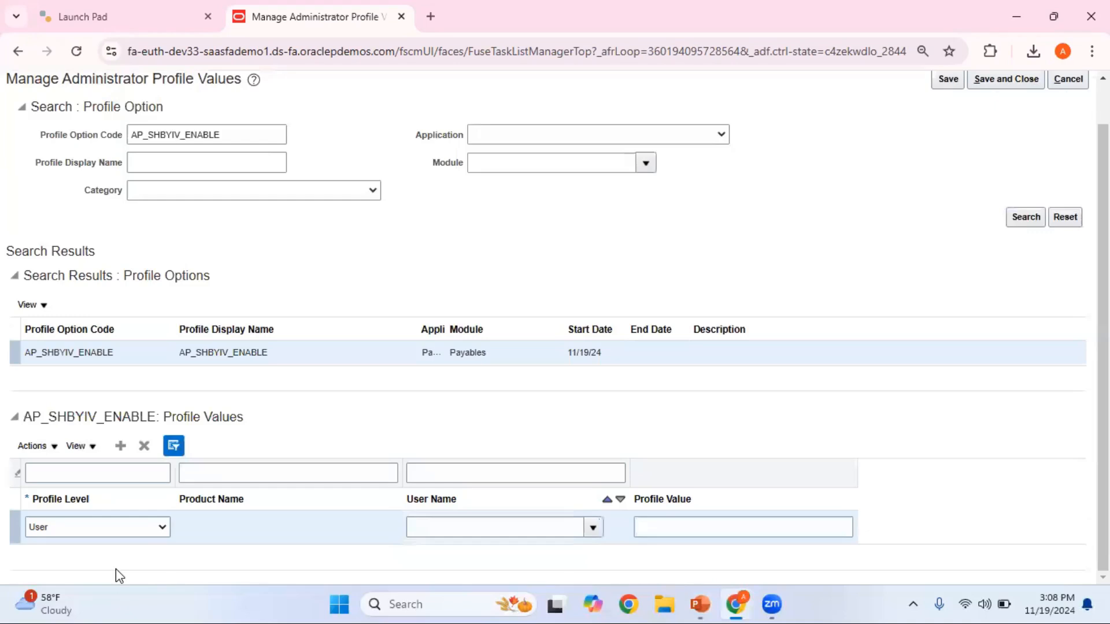
- Set the user name of the new profile value row to fas03.student
{"action": "left_click", "coordinate": [465, 530]}
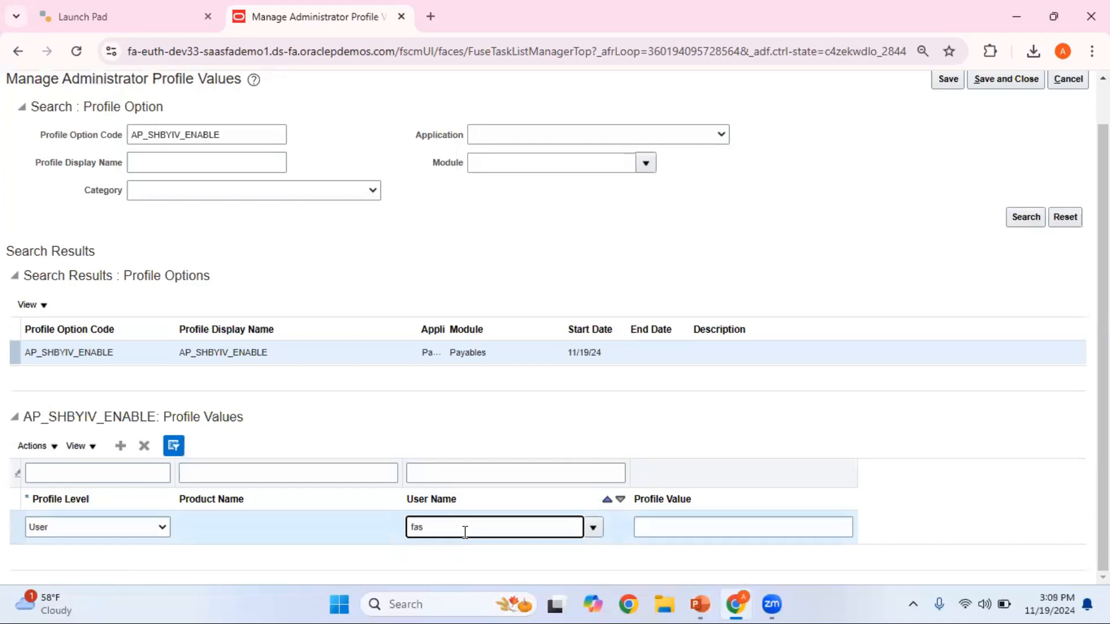
{"action": "type", "text": "fas03.student"}
{"action": "key", "text": "Tab"}
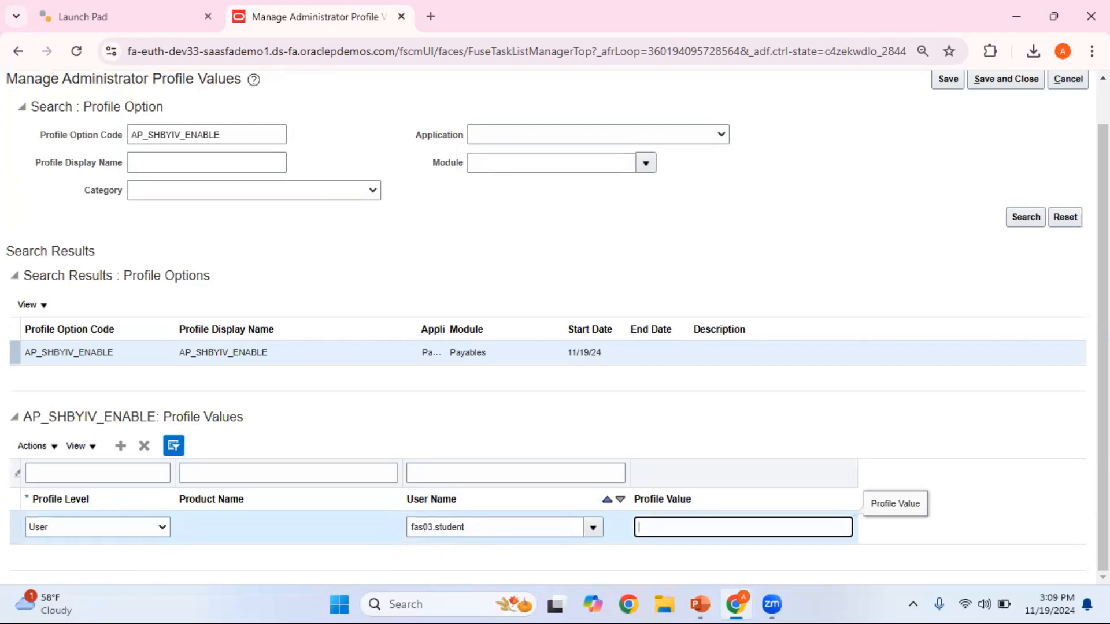
- Set the profile value of the new user-level row to Y, as the PowerPoint slide specifies, and save it
{"action": "left_click_drag", "start_coordinate": [1102, 289], "coordinate": [1103, 243]}
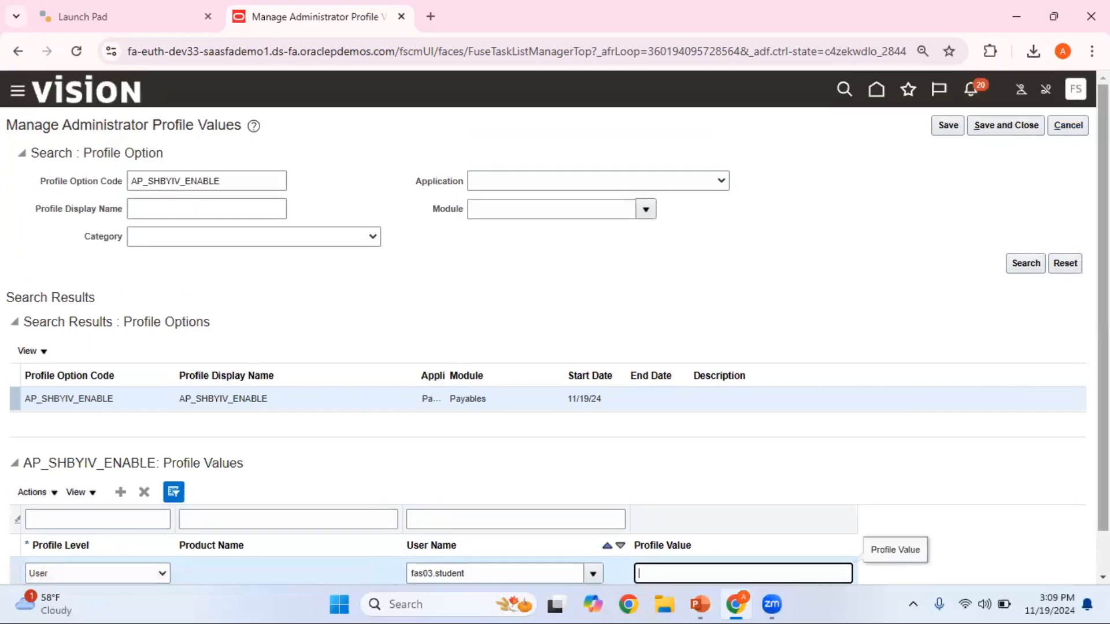
{"action": "left_click_drag", "start_coordinate": [1103, 289], "coordinate": [1102, 333]}
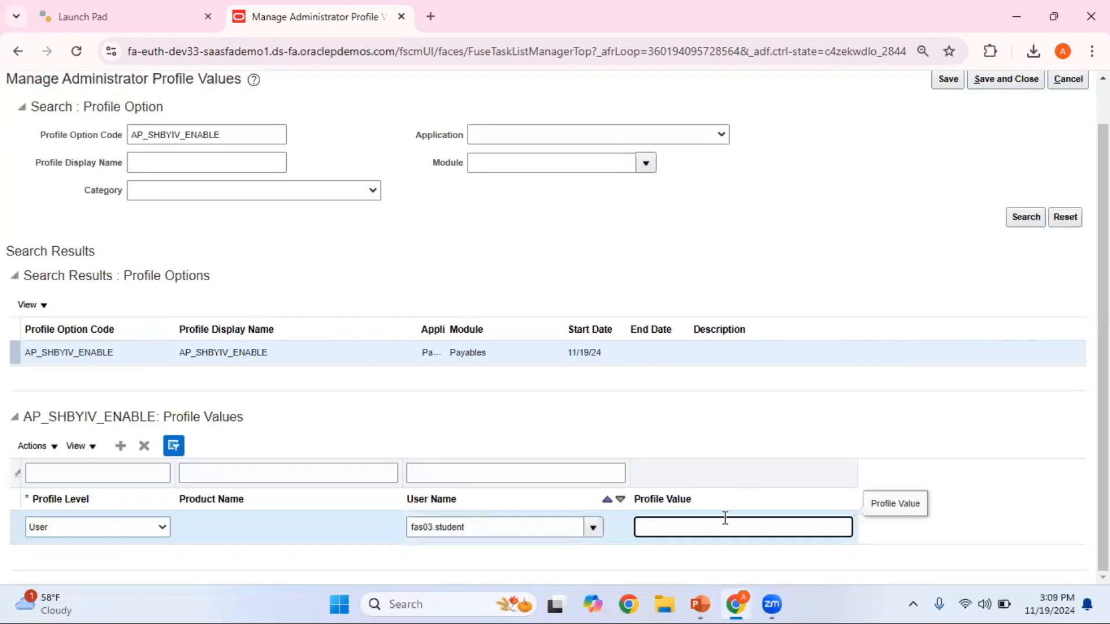
{"action": "key", "text": "alt+Tab"}
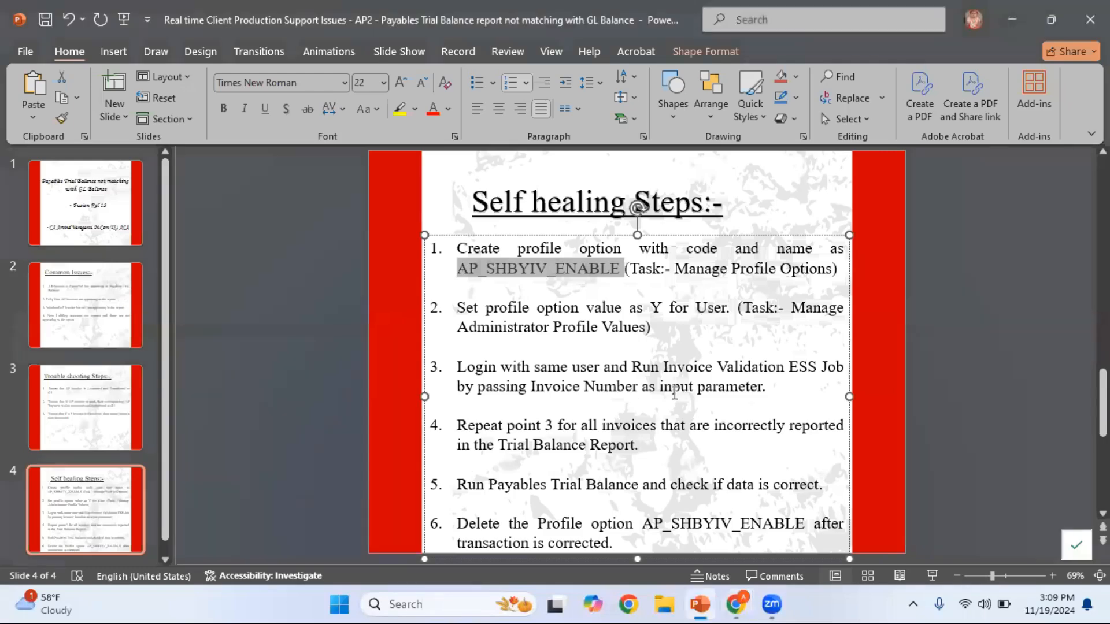
{"action": "key", "text": "alt+Tab"}
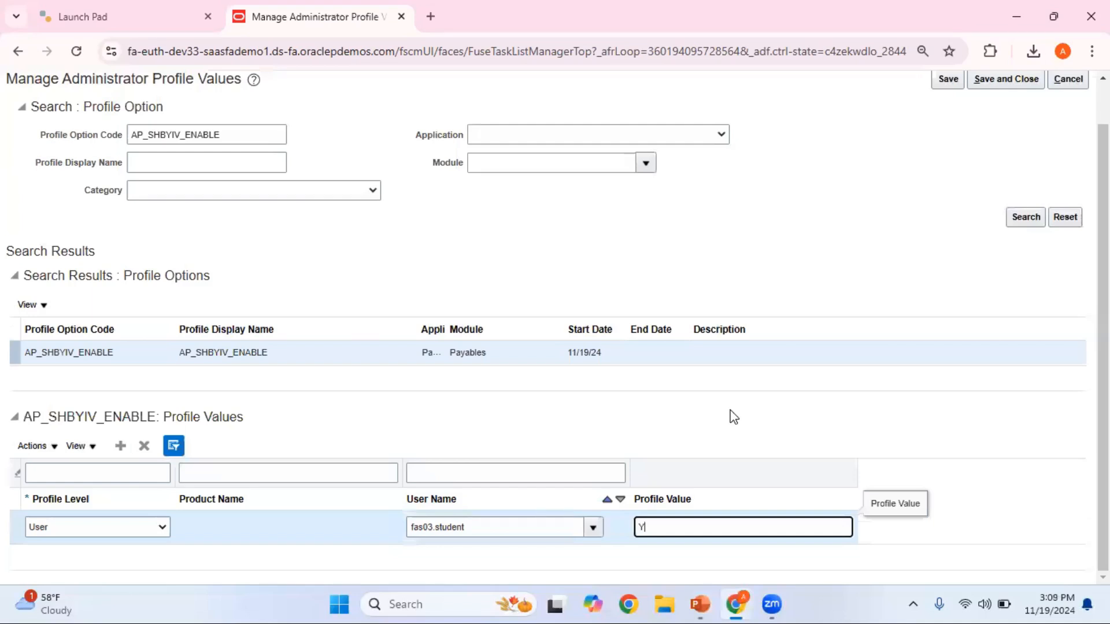
{"action": "scroll", "coordinate": [1003, 123], "scroll_direction": "up", "scroll_amount": 1}
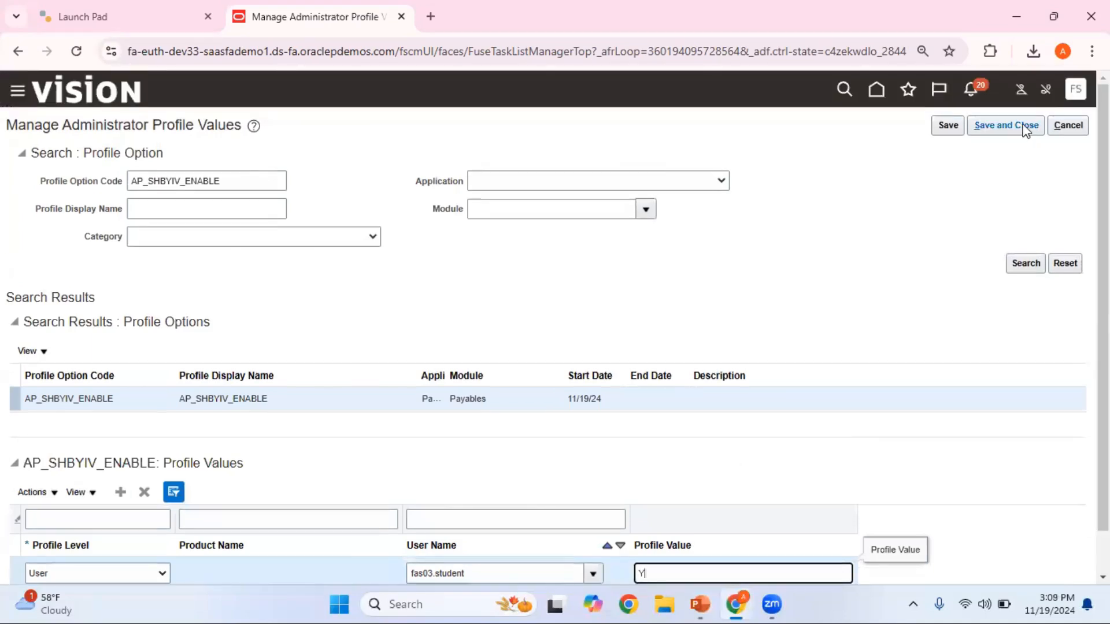
{"action": "left_click", "coordinate": [943, 130]}
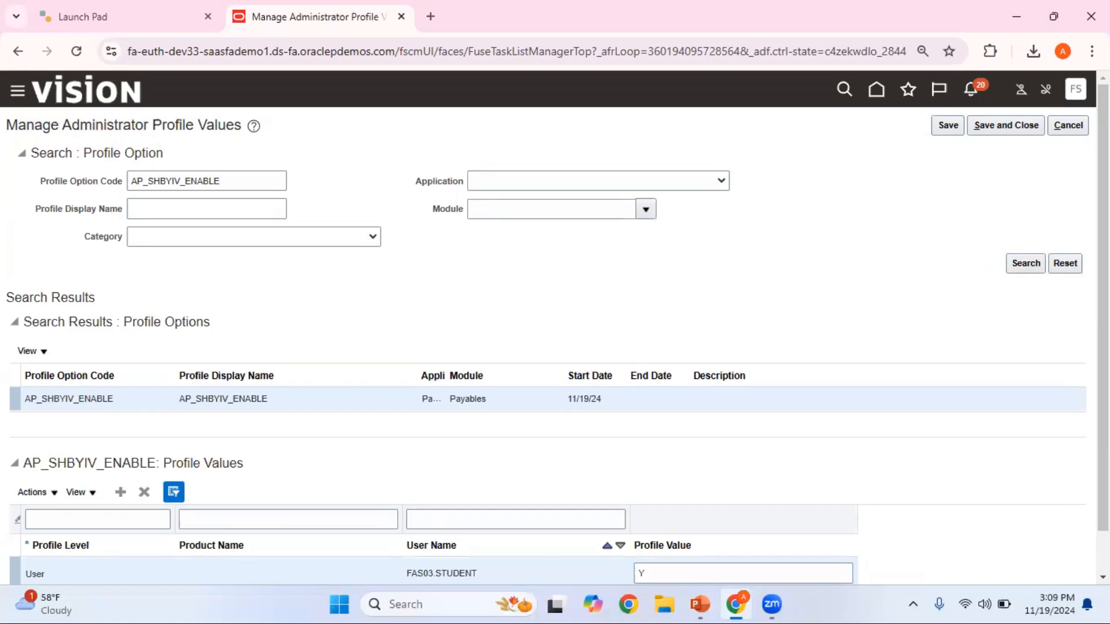
- Delete the user-level profile value row of AP_SHBYIV_ENABLE and save the change
{"action": "scroll", "coordinate": [555, 328], "scroll_direction": "down", "scroll_amount": 1}
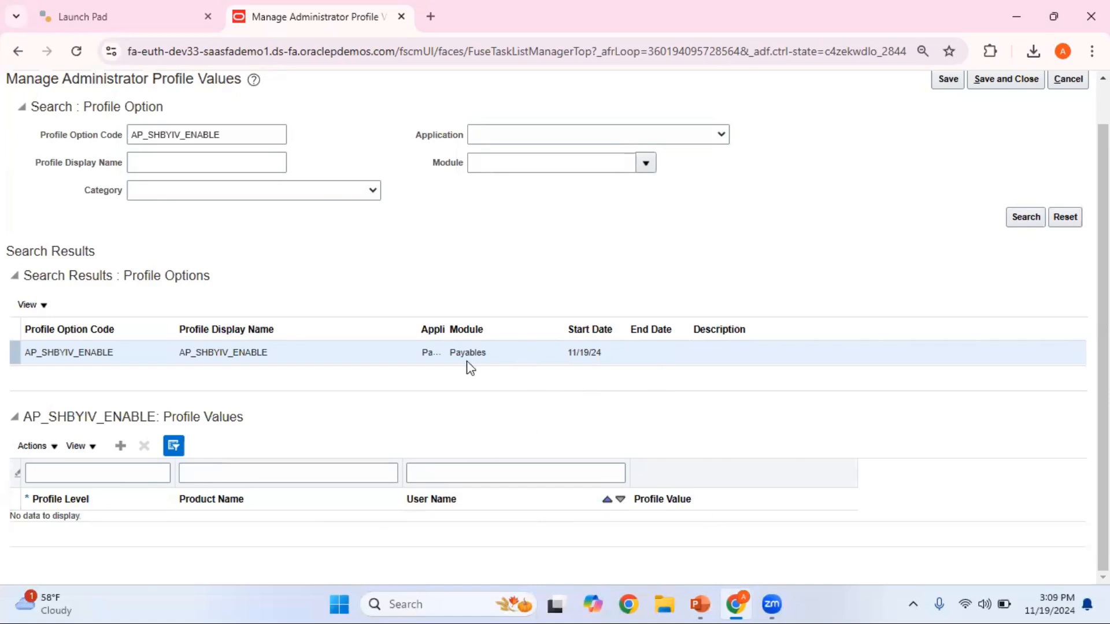
{"action": "scroll", "coordinate": [555, 321], "scroll_direction": "up", "scroll_amount": 1}
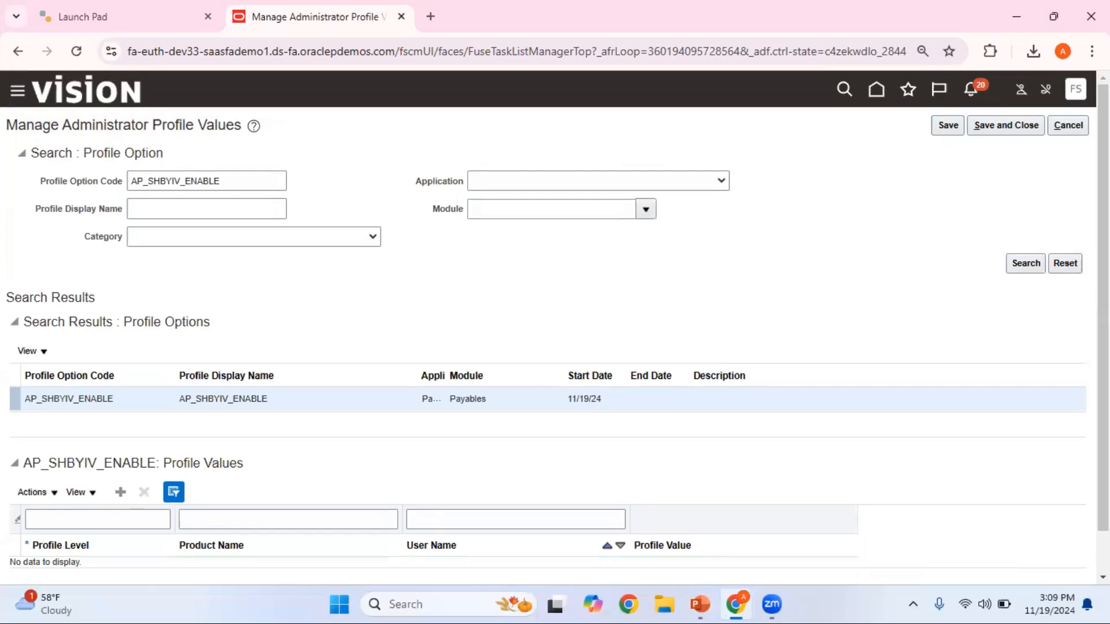
{"action": "left_click", "coordinate": [947, 125]}
- Switch to PowerPoint to review the self-healing steps and the Common Issues slide, and return to the browser
{"action": "key", "text": "alt+Tab"}
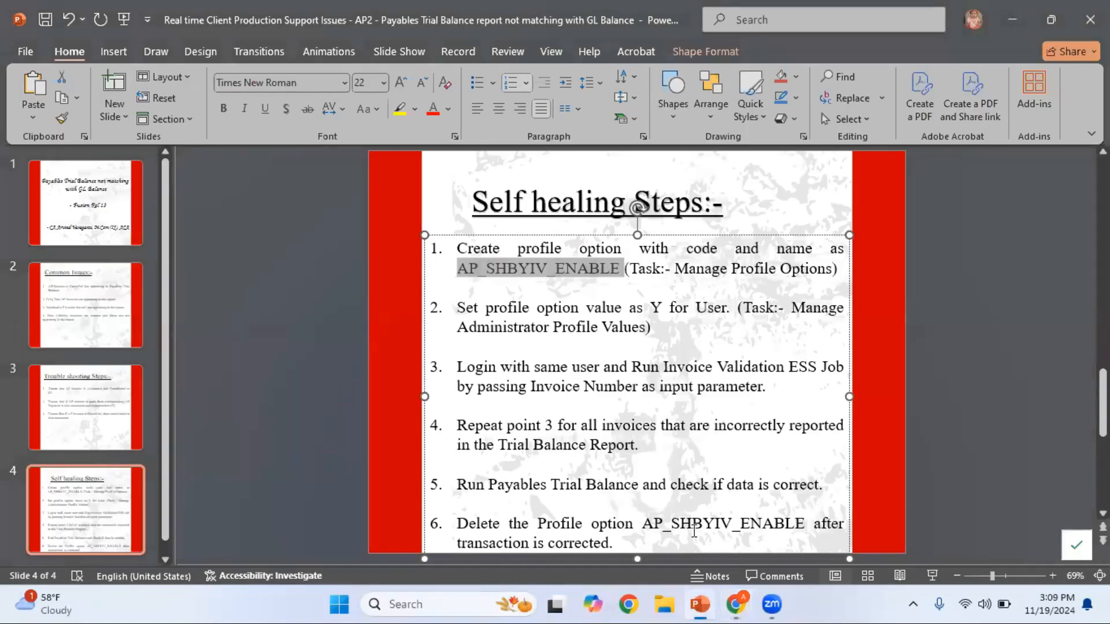
{"action": "left_click", "coordinate": [104, 327]}
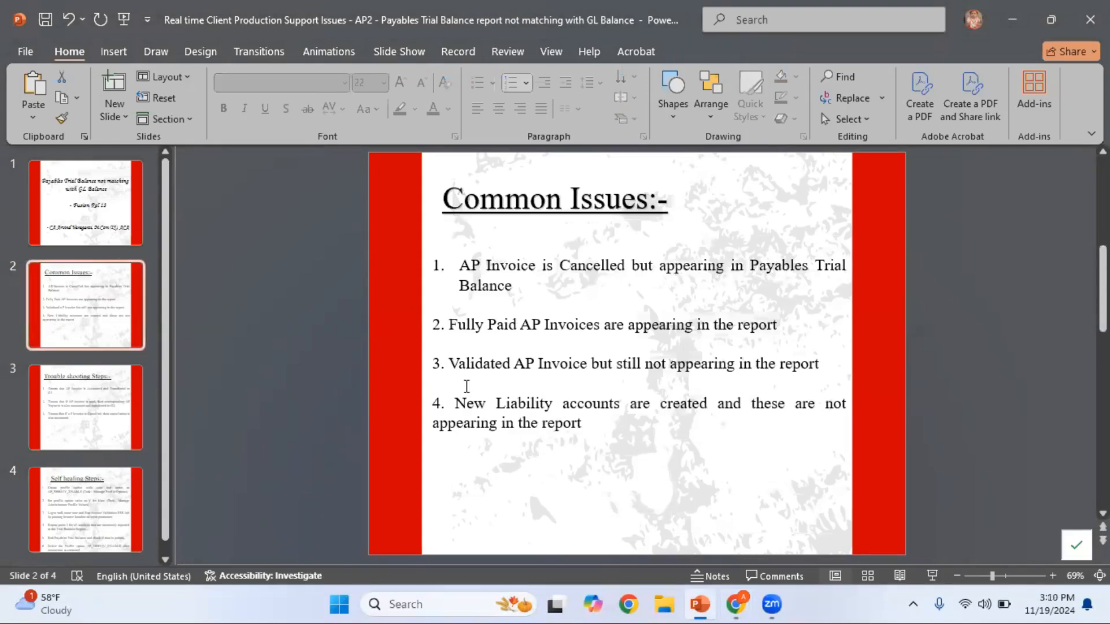
{"action": "left_click", "coordinate": [735, 604]}
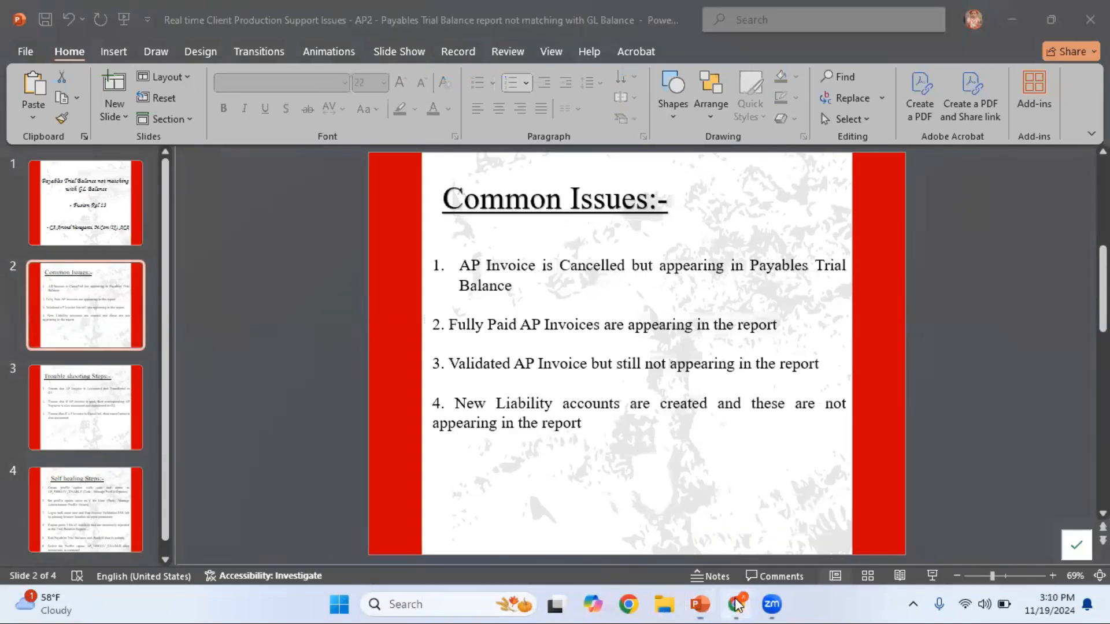
- Go to the home page and open Scheduled Processes from the Tools group
{"action": "left_click", "coordinate": [876, 91]}
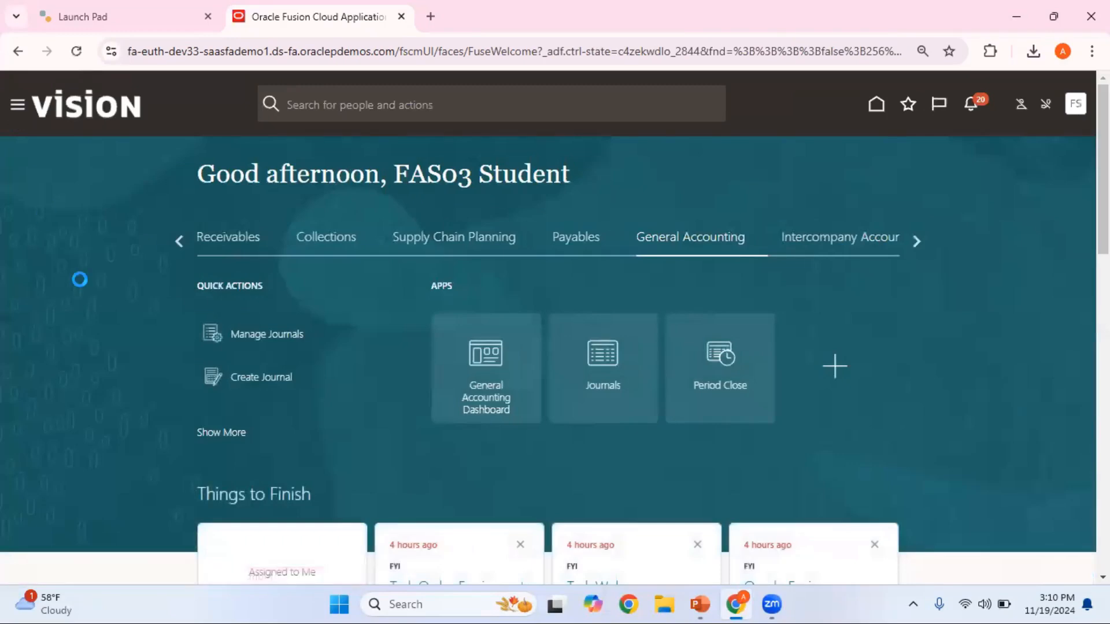
{"action": "scroll", "coordinate": [270, 416], "scroll_direction": "down", "scroll_amount": 10}
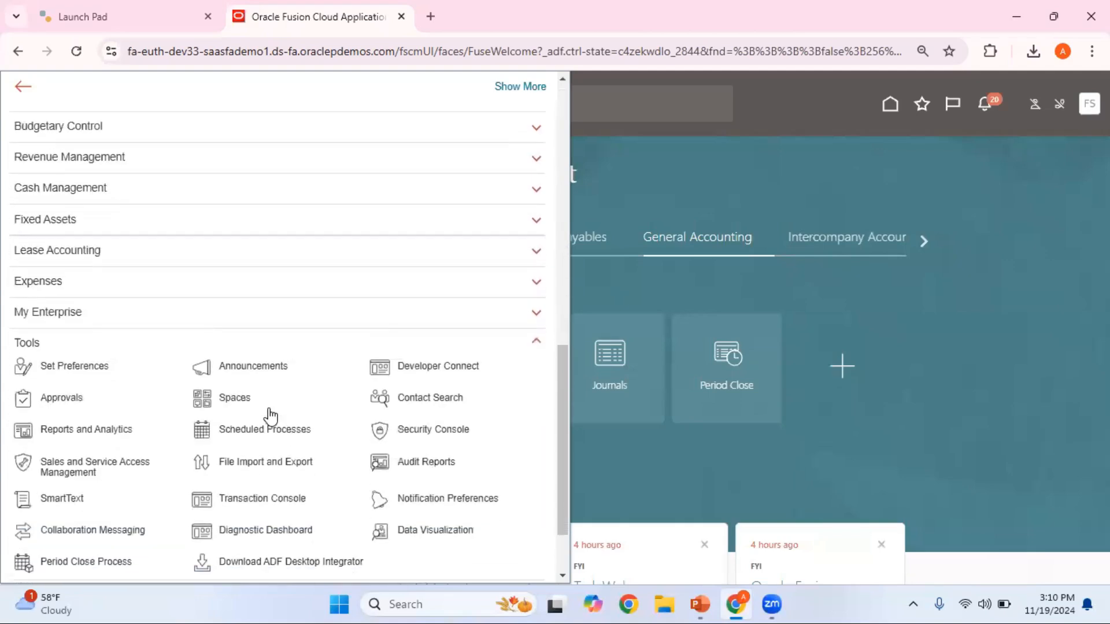
{"action": "left_click", "coordinate": [275, 433]}
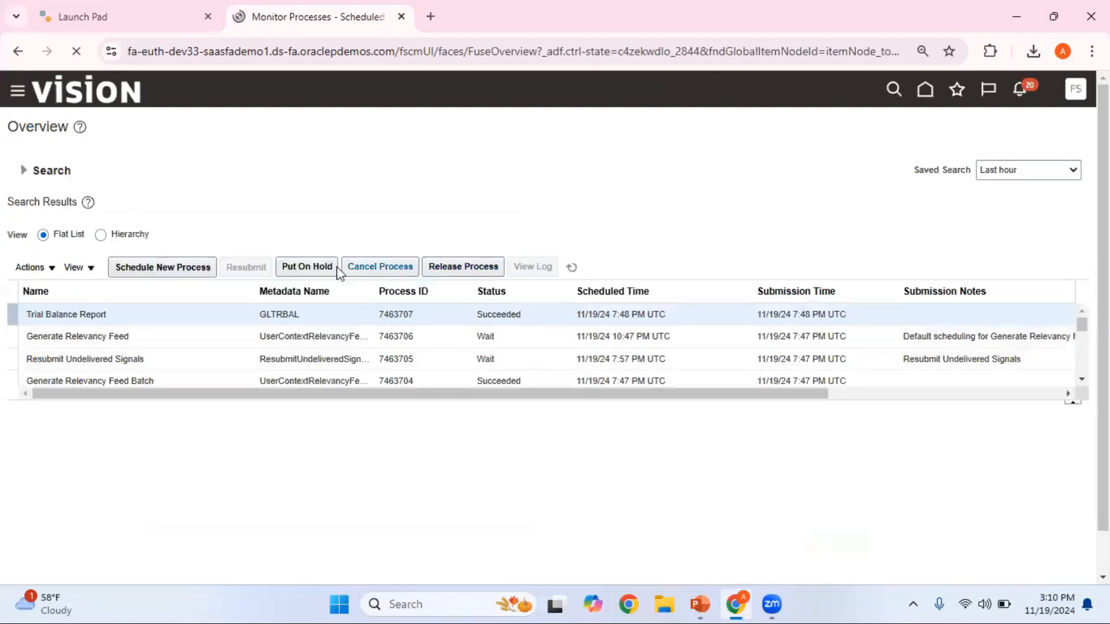
- Start scheduling a new job process and find the Payables Trial Balance Report with the name pattern Payables%Trial%Bal%
{"action": "left_click", "coordinate": [200, 270]}
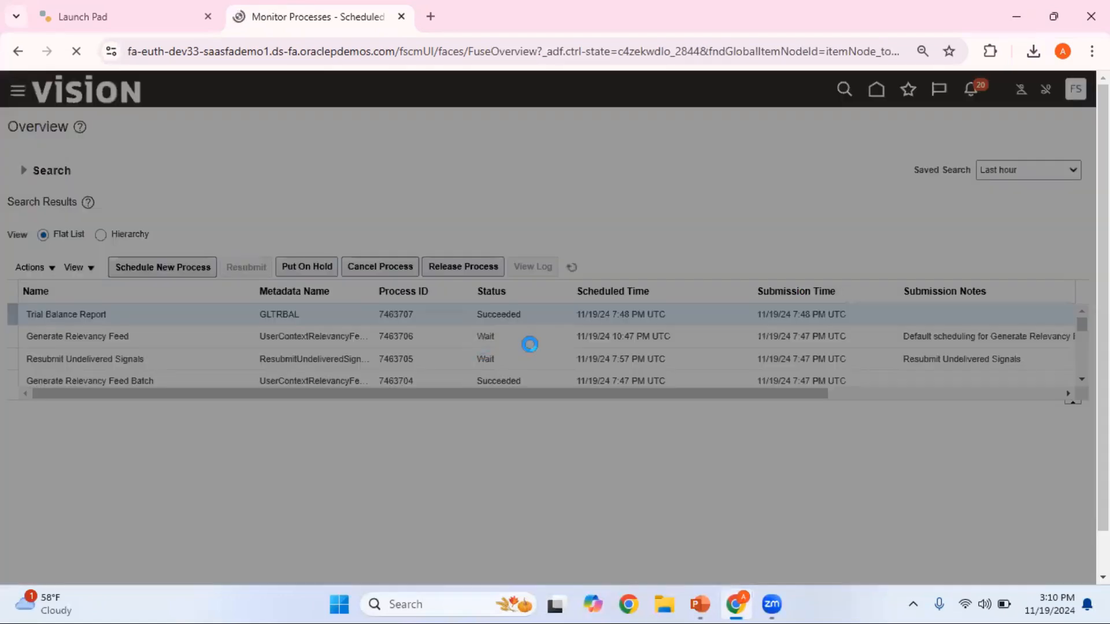
{"action": "left_click", "coordinate": [495, 303]}
{"action": "type", "text": "P"}
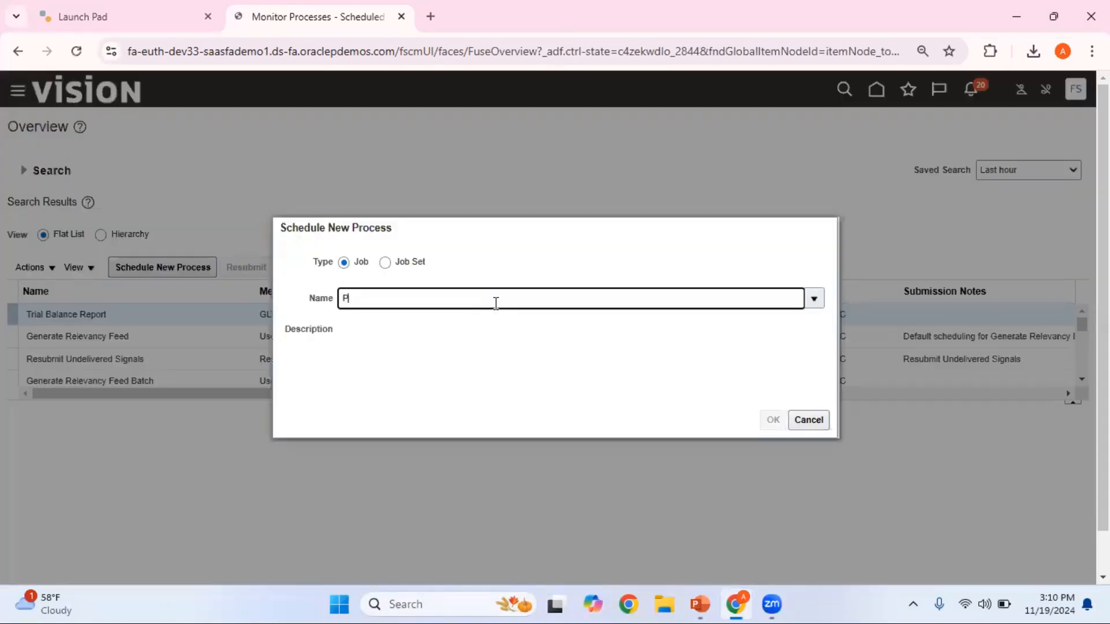
{"action": "type", "text": "ayables%Trial%Bal%"}
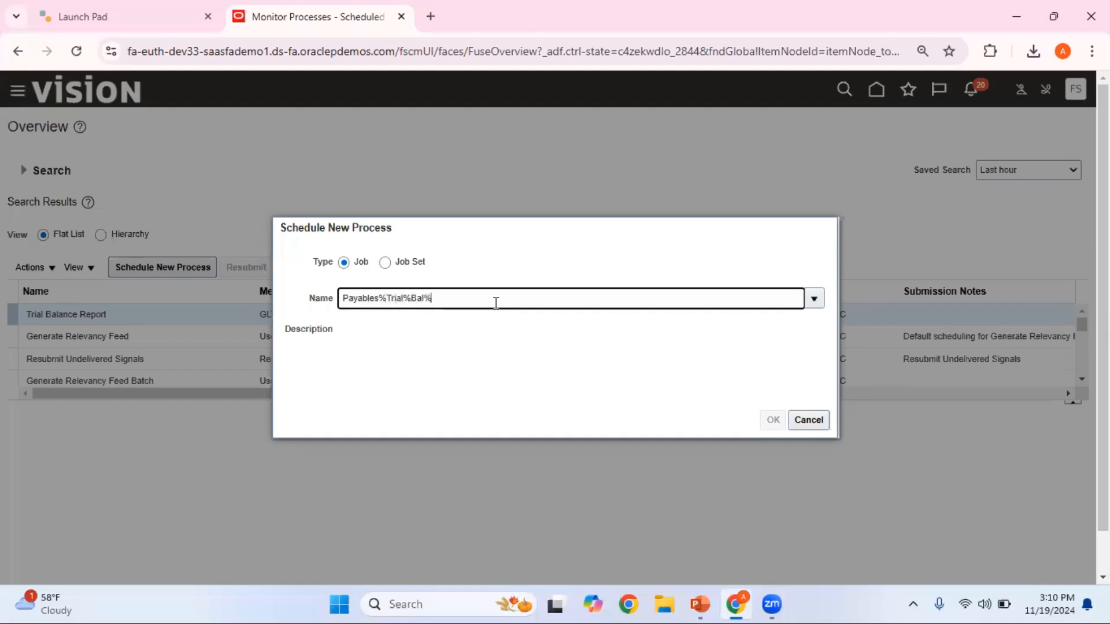
{"action": "key", "text": "Tab"}
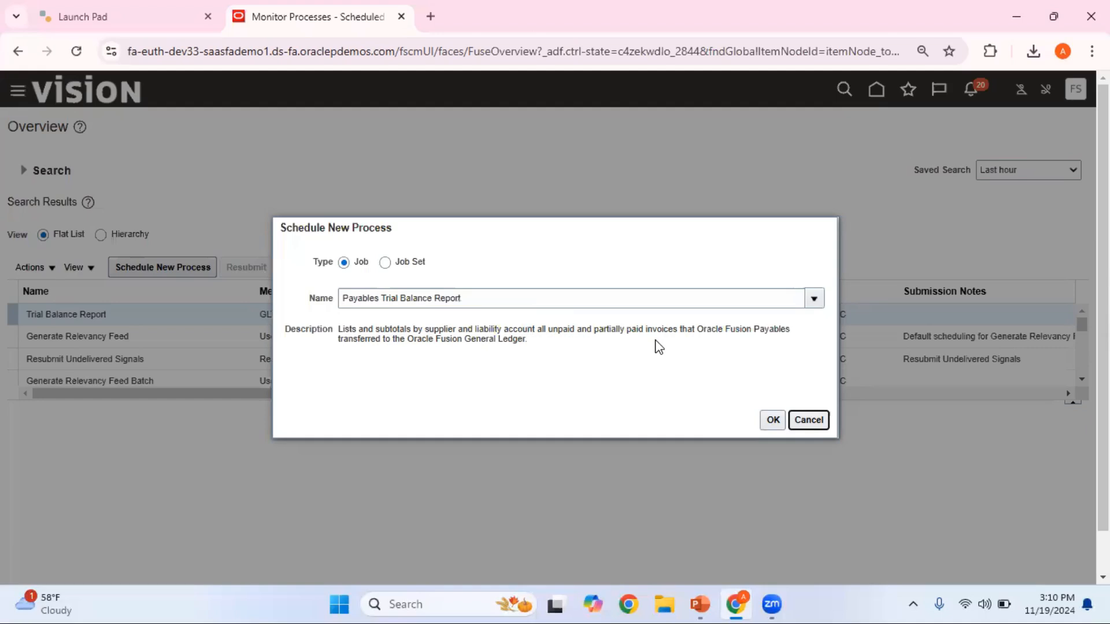
- Confirm the Payables Trial Balance Report and set its business unit parameter to Reliance Telecomm
{"action": "left_click", "coordinate": [772, 420]}
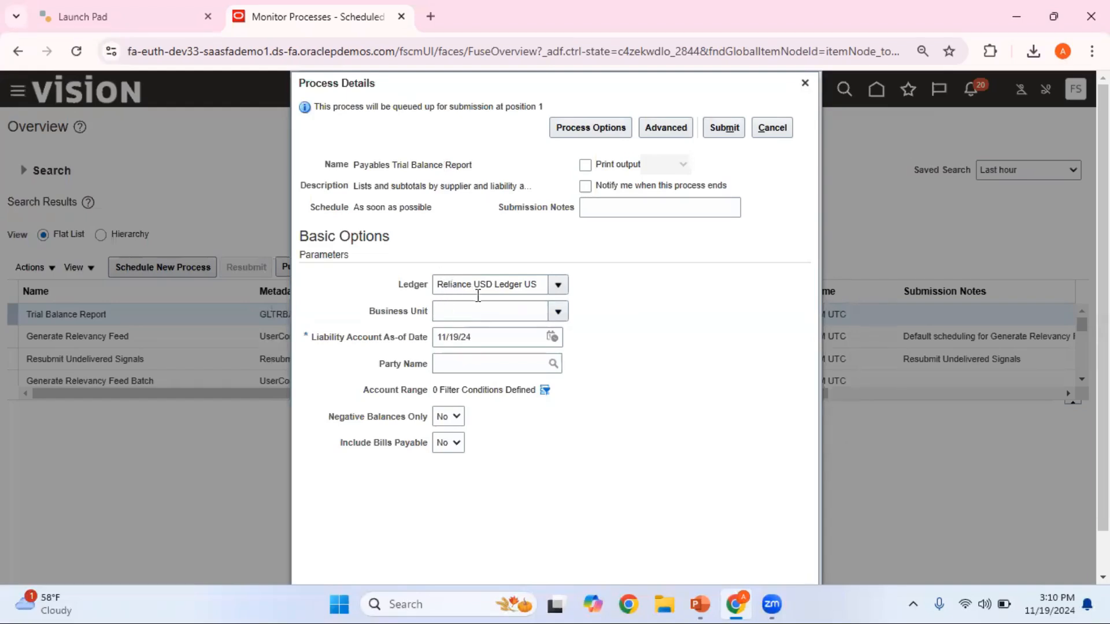
{"action": "left_click", "coordinate": [559, 312]}
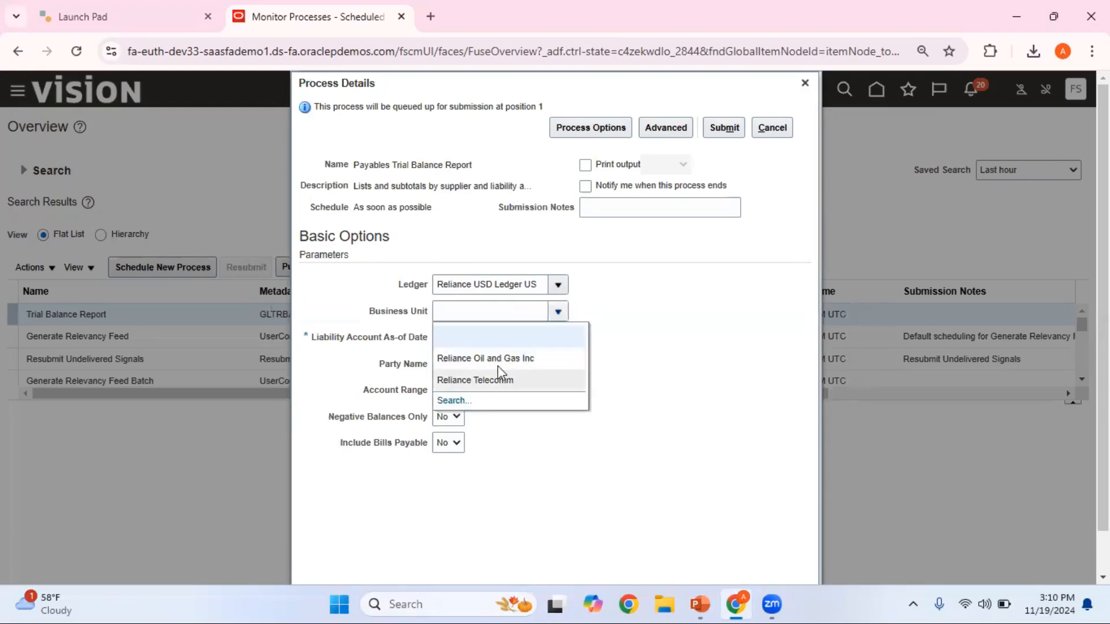
{"action": "left_click", "coordinate": [526, 382]}
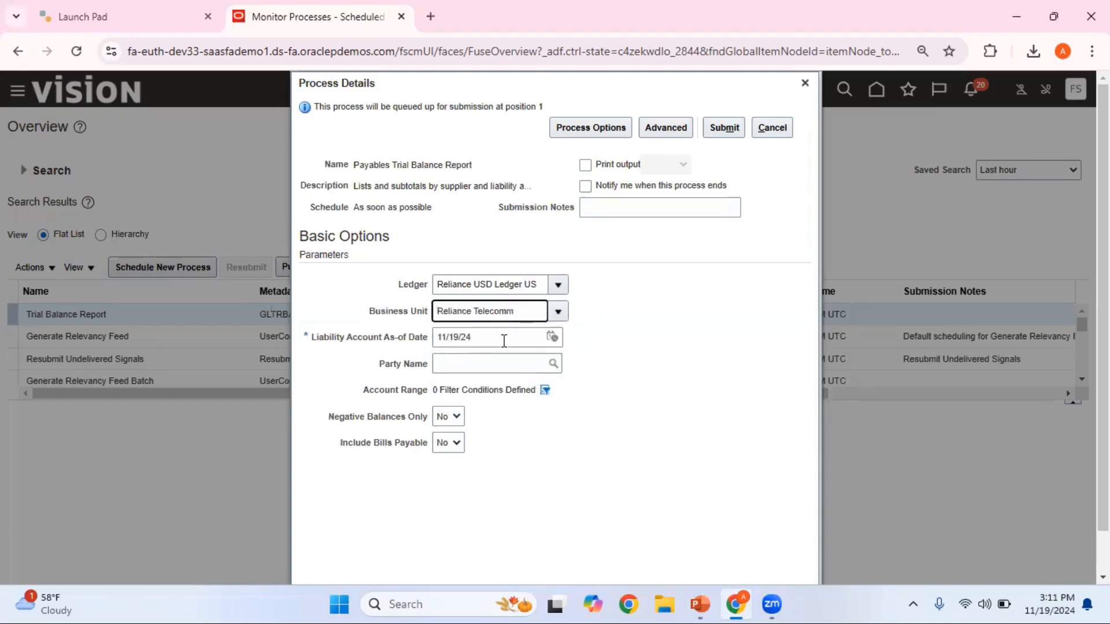
- Examine the fields available for the report's Account Range filter and cancel without adding any
{"action": "left_click", "coordinate": [545, 392]}
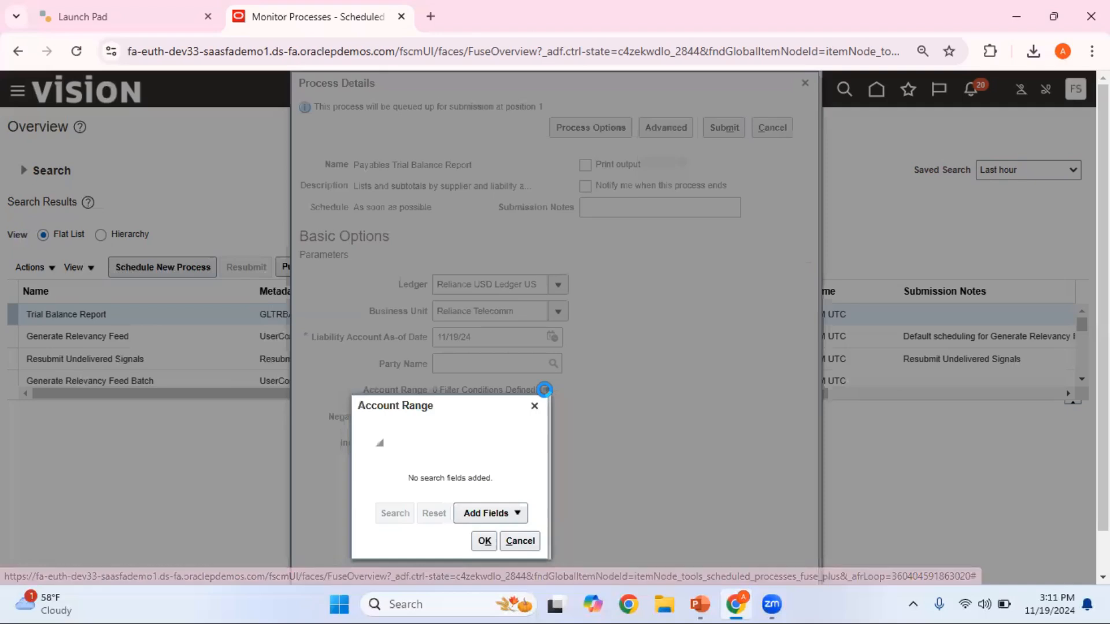
{"action": "left_click", "coordinate": [465, 516]}
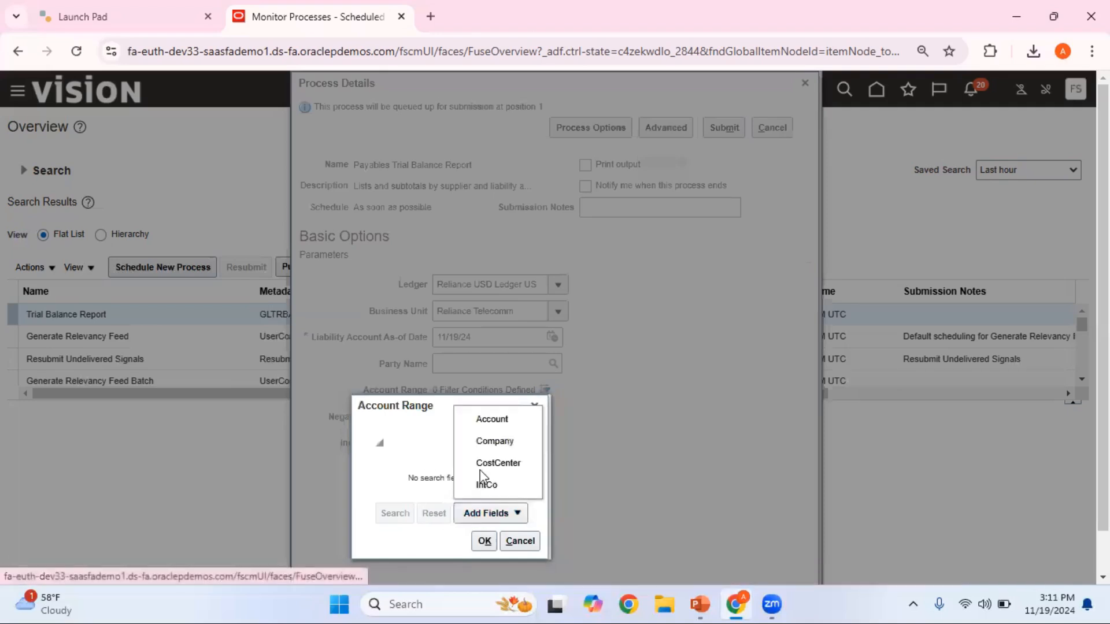
{"action": "left_click", "coordinate": [513, 543]}
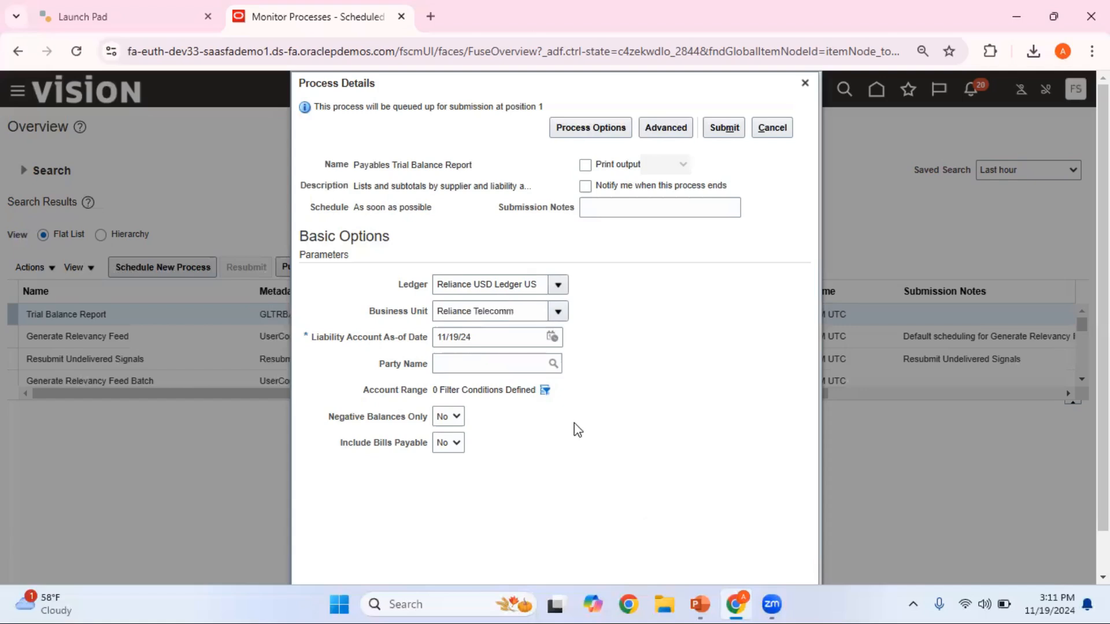
- Submit the Payables Trial Balance Report and refresh the process list until the run completes
{"action": "left_click", "coordinate": [729, 130]}
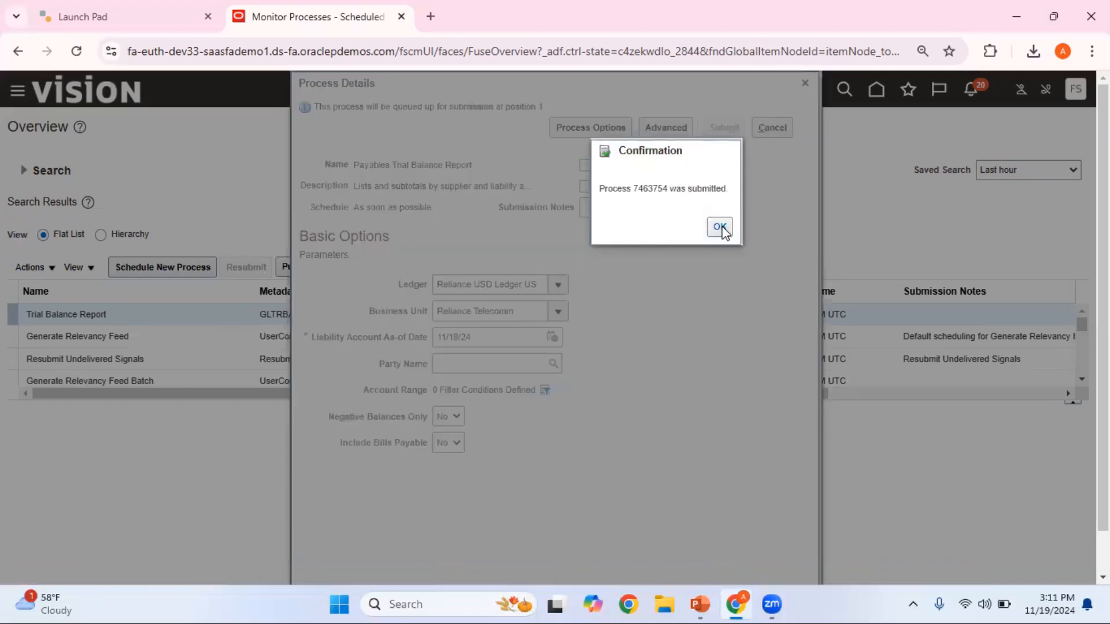
{"action": "left_click", "coordinate": [719, 228]}
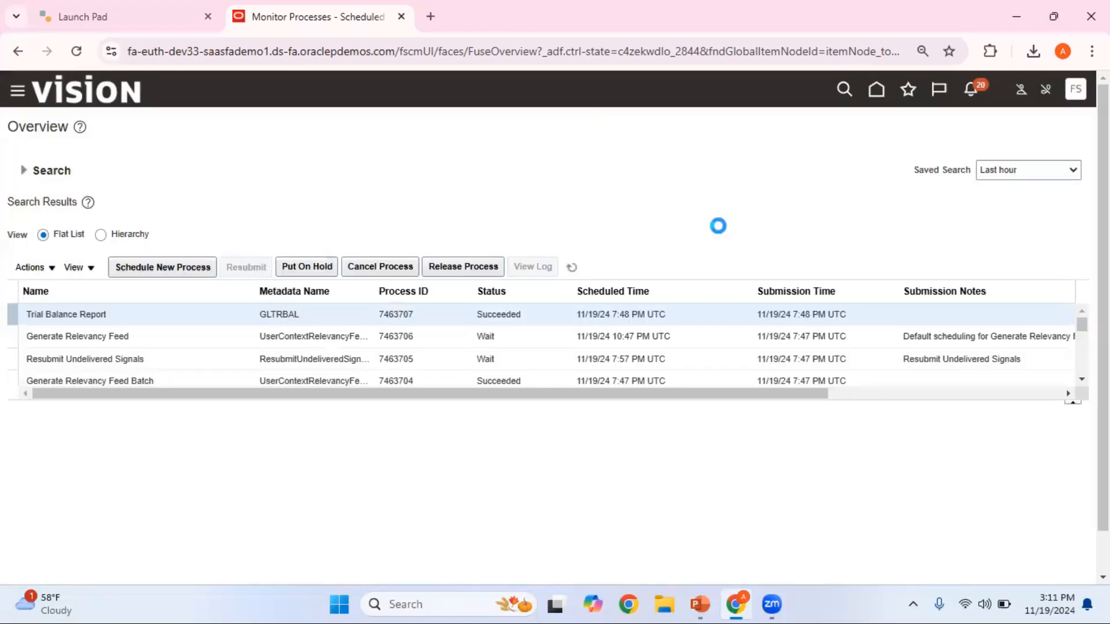
{"action": "left_click", "coordinate": [573, 268]}
{"action": "left_click", "coordinate": [573, 268]}
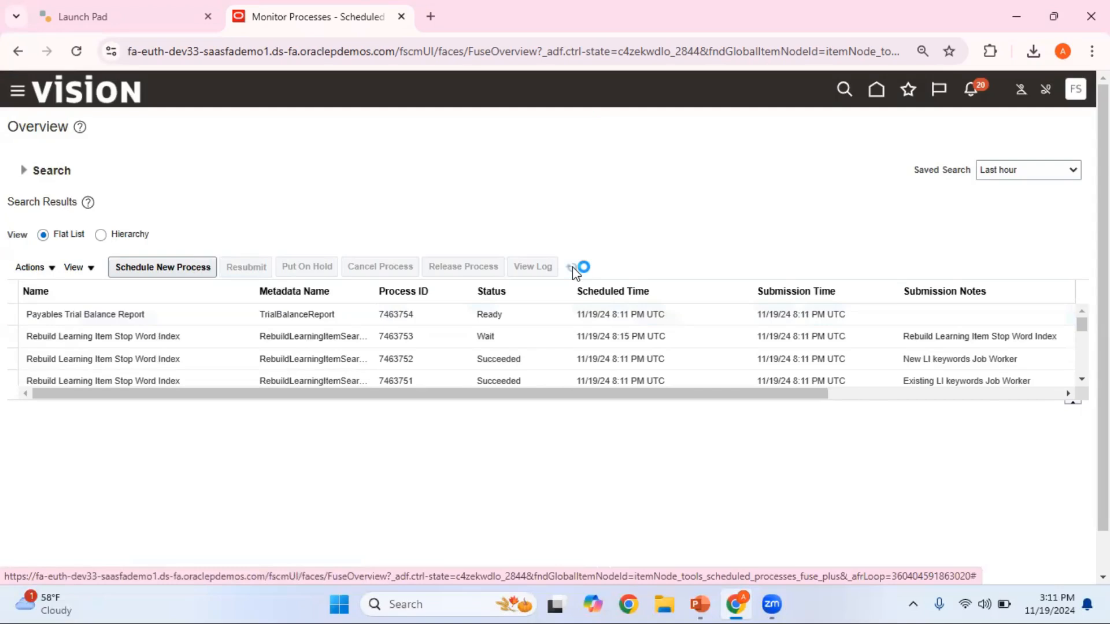
{"action": "left_click", "coordinate": [573, 268]}
{"action": "left_click", "coordinate": [572, 268]}
{"action": "left_click", "coordinate": [572, 268]}
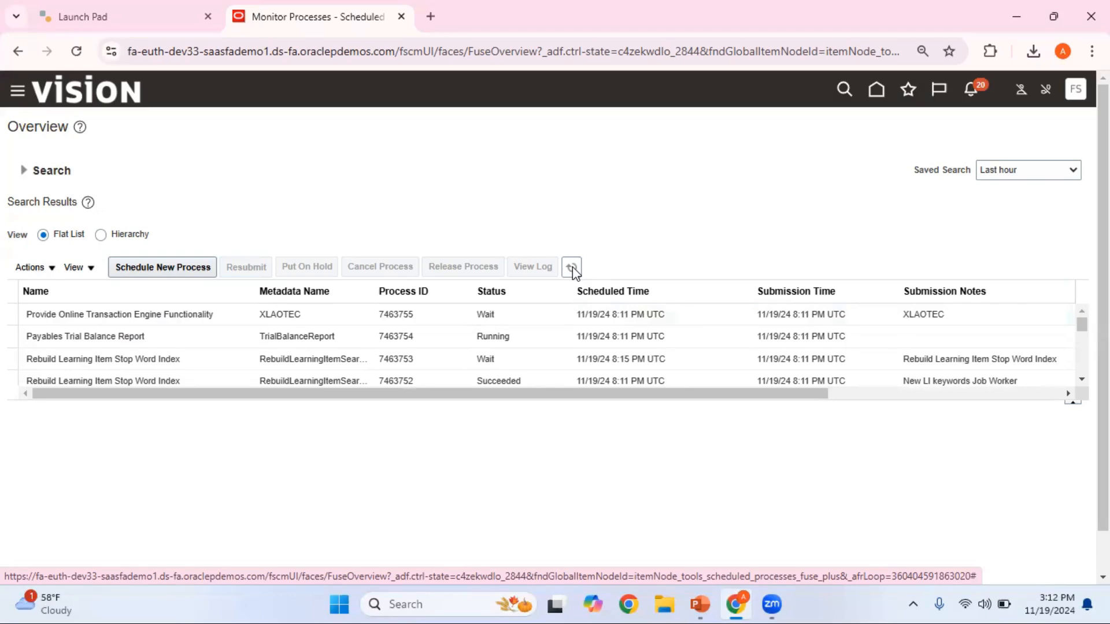
{"action": "left_click", "coordinate": [571, 267]}
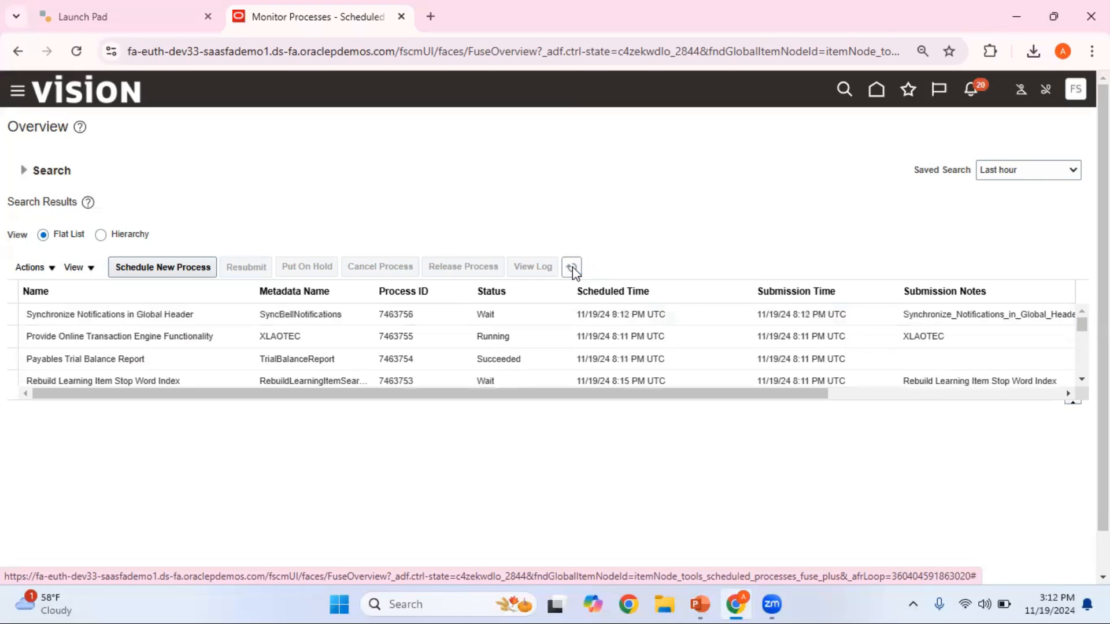
- Select the Payables Trial Balance Report run and republish its output to view the report in Oracle Analytics Publisher
{"action": "left_click", "coordinate": [537, 358]}
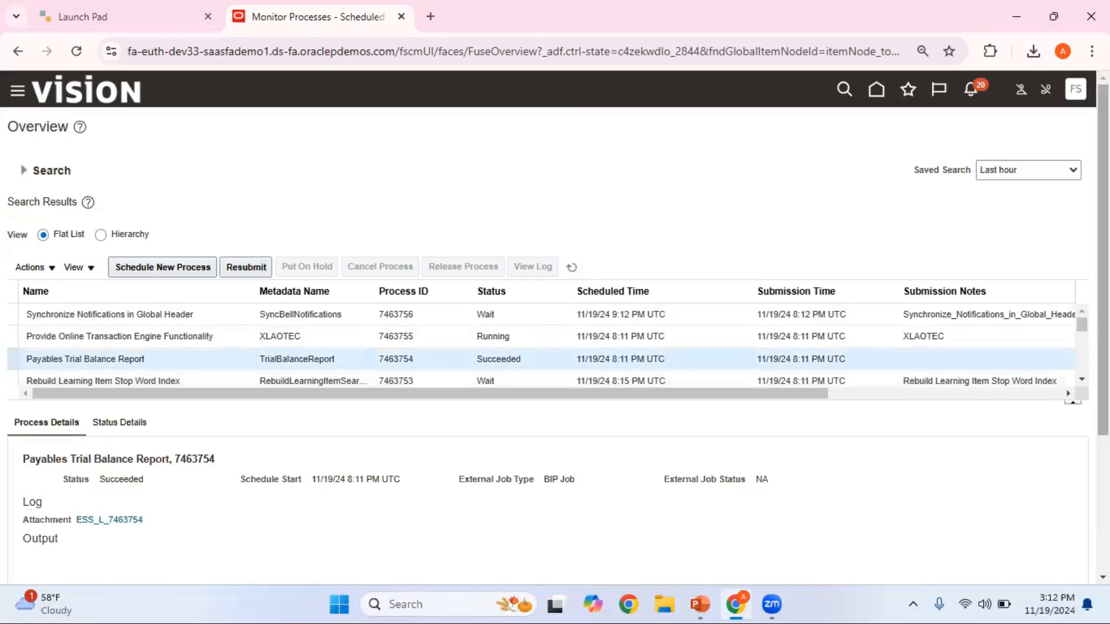
{"action": "scroll", "coordinate": [656, 491], "scroll_direction": "down", "scroll_amount": 3}
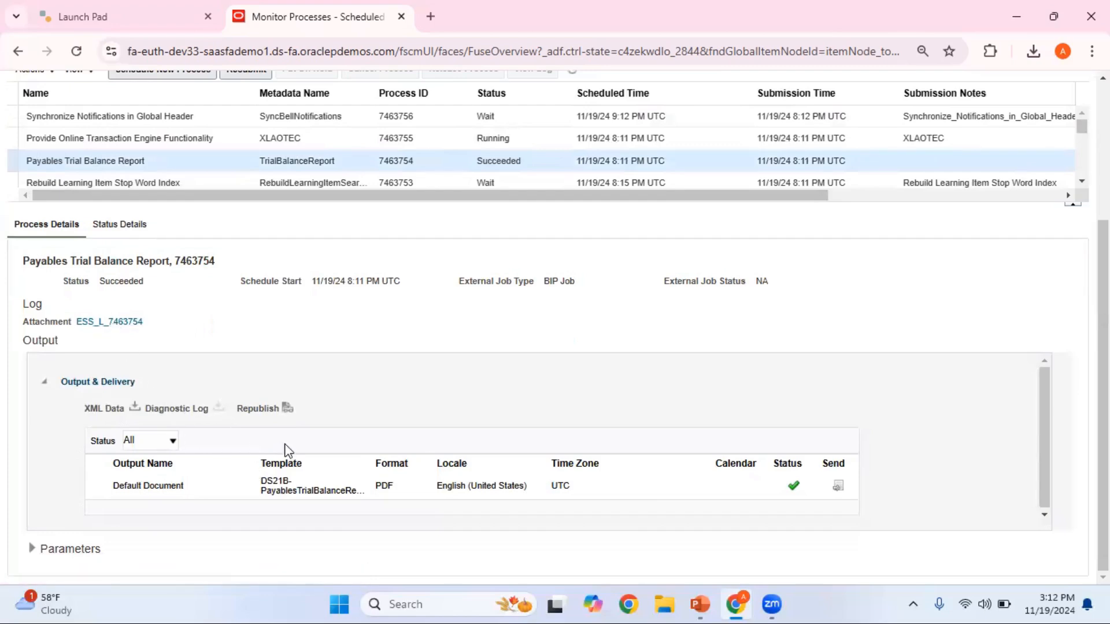
{"action": "left_click", "coordinate": [287, 408]}
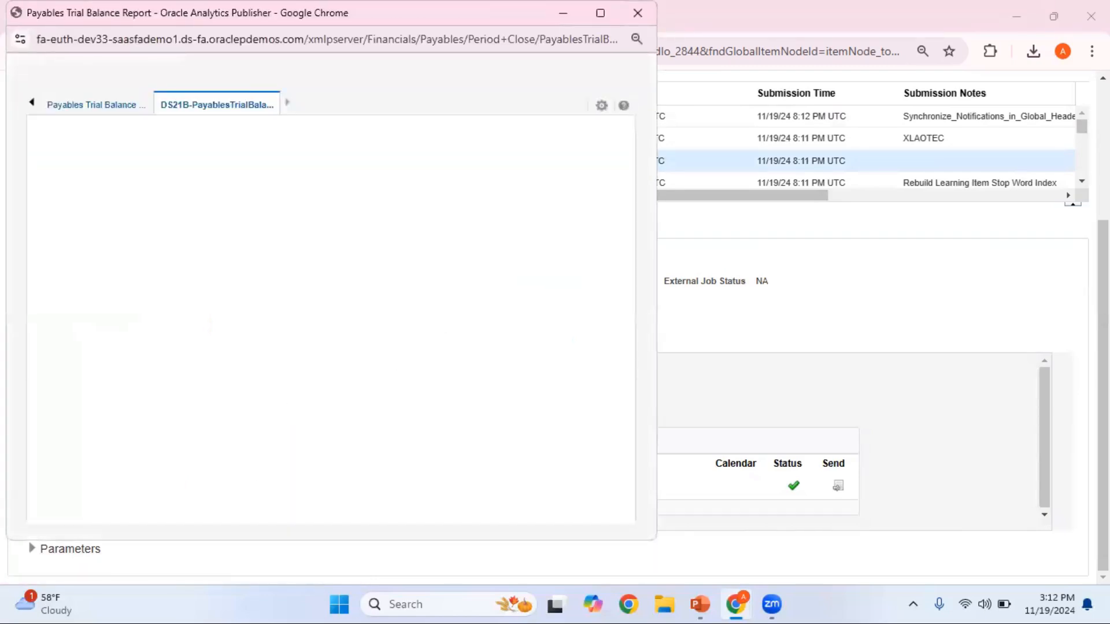
{"action": "left_click", "coordinate": [786, 451]}
{"action": "scroll", "coordinate": [786, 451], "scroll_direction": "up", "scroll_amount": 3}
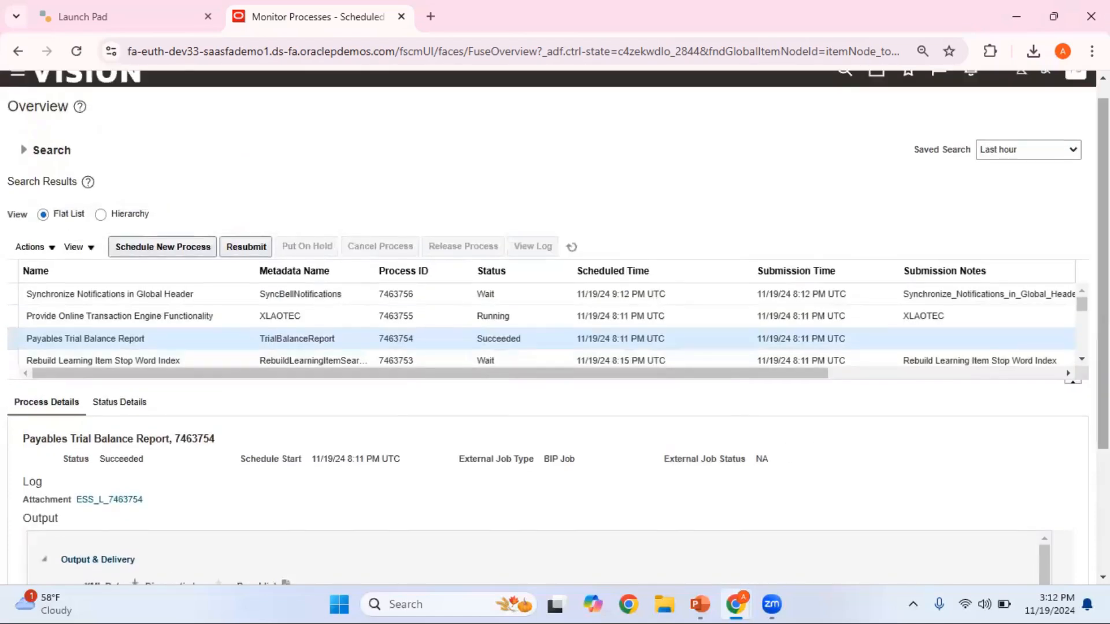
{"action": "scroll", "coordinate": [835, 489], "scroll_direction": "down", "scroll_amount": 3}
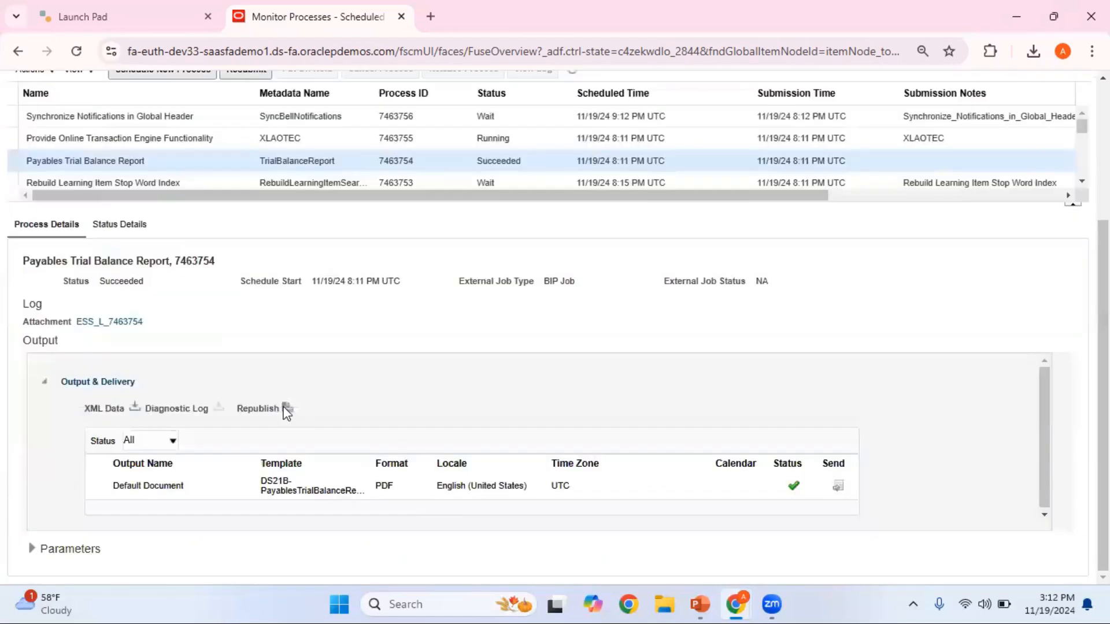
{"action": "left_click", "coordinate": [286, 409]}
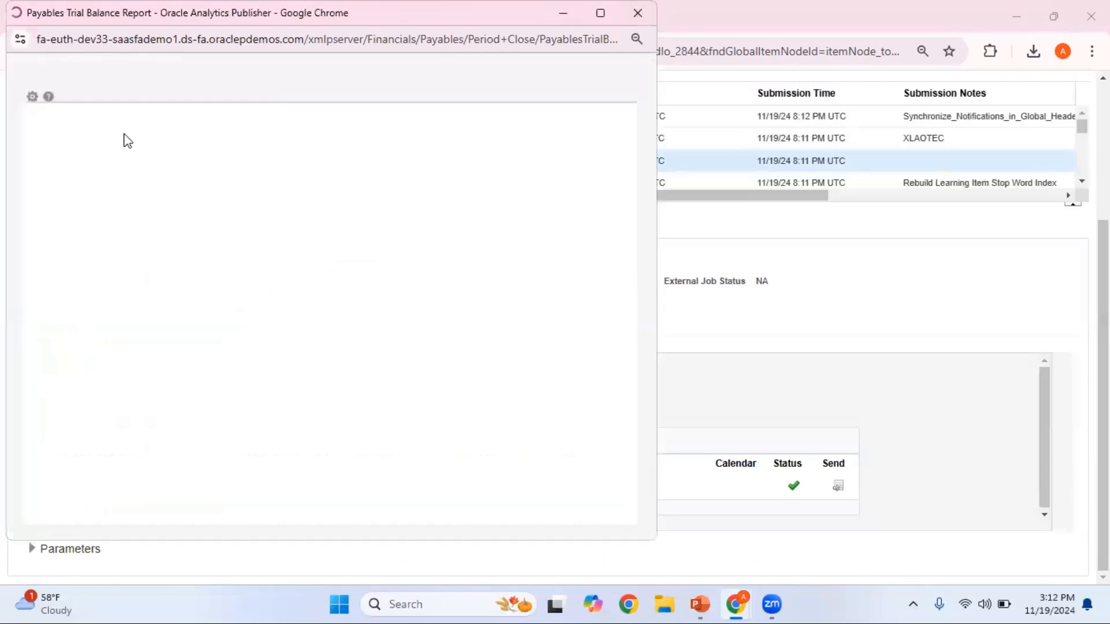
- Export the second Payables Trial Balance Report layout as PDF and open the downloaded file
{"action": "left_click", "coordinate": [33, 102]}
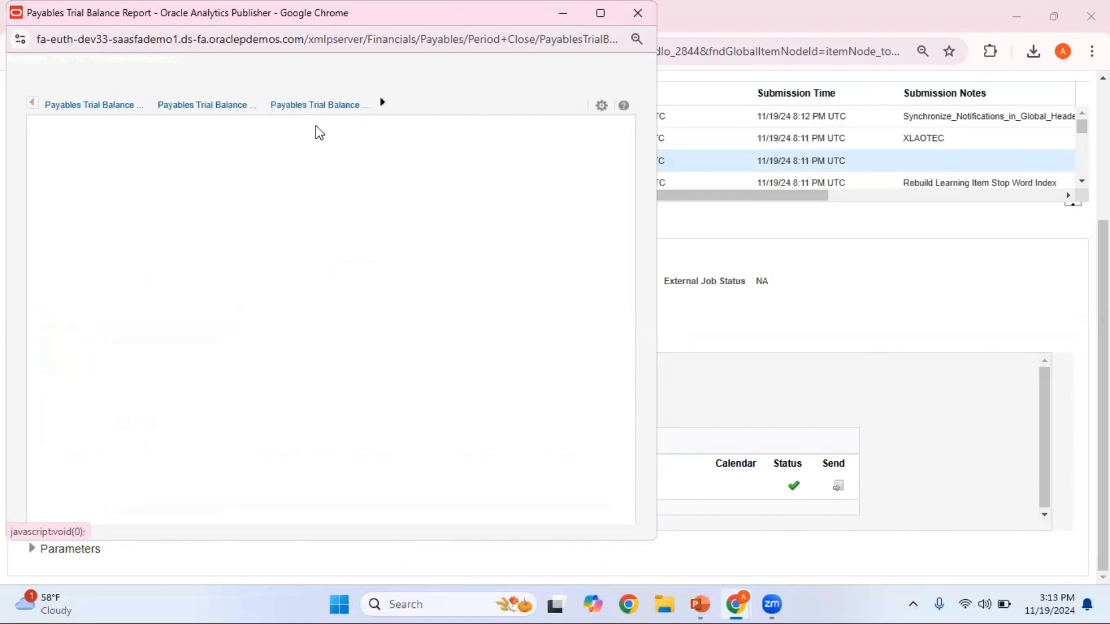
{"action": "left_click", "coordinate": [223, 107]}
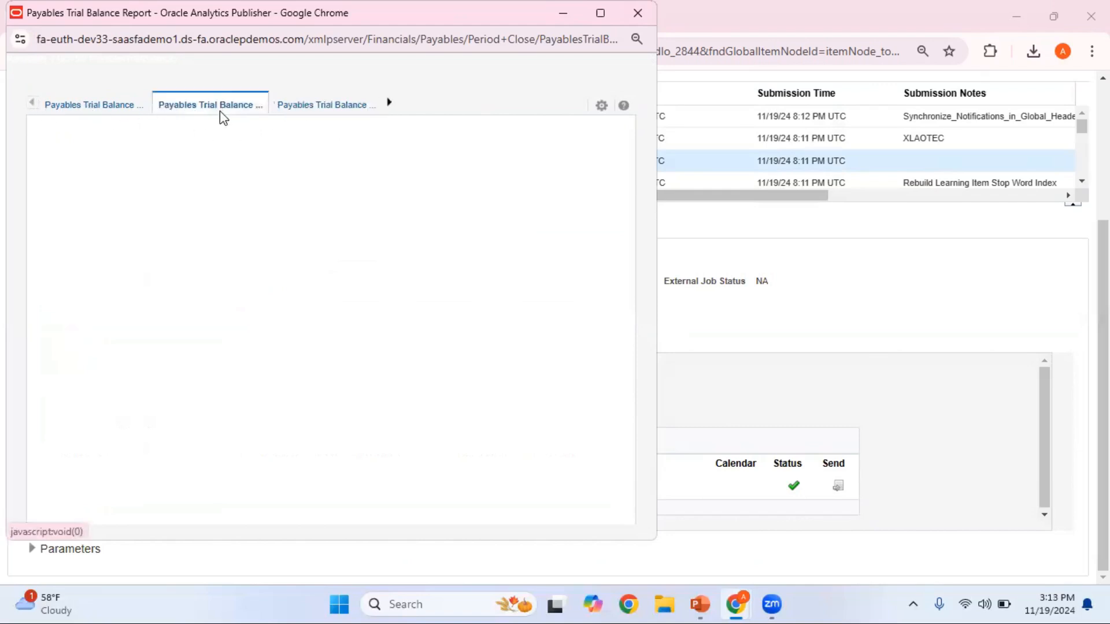
{"action": "left_click", "coordinate": [602, 107]}
{"action": "mouse_move", "coordinate": [575, 126]}
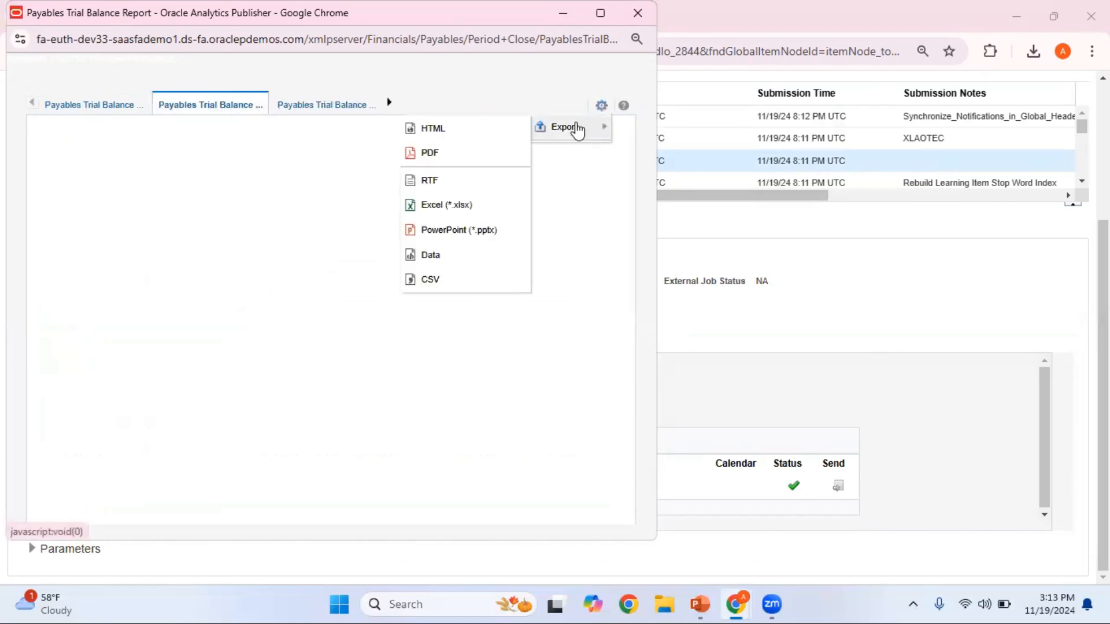
{"action": "left_click", "coordinate": [477, 153]}
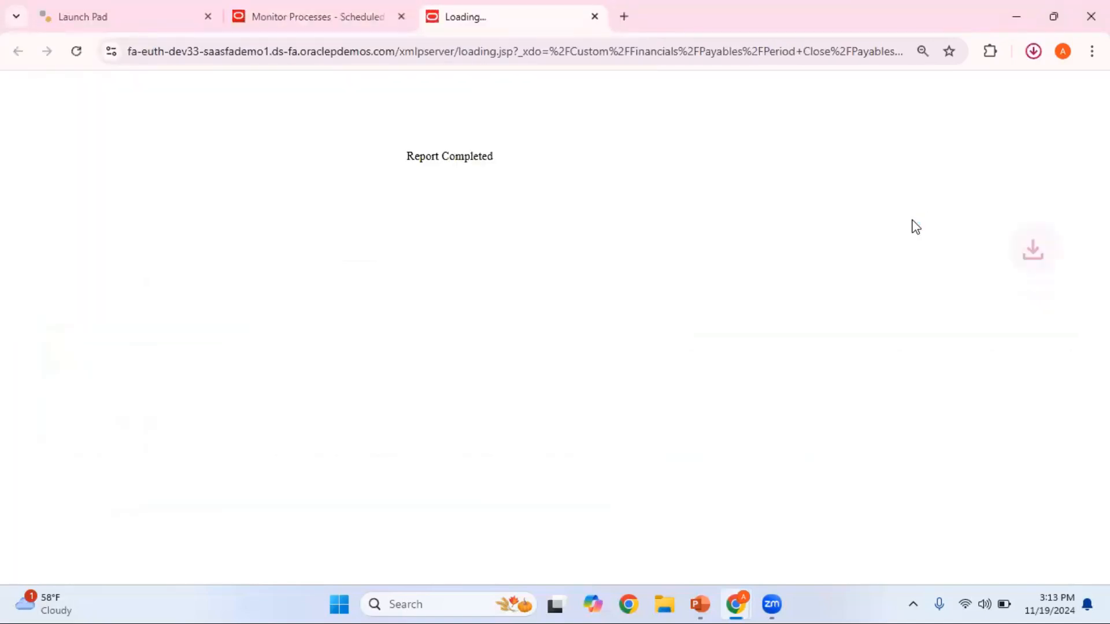
{"action": "left_click", "coordinate": [955, 99]}
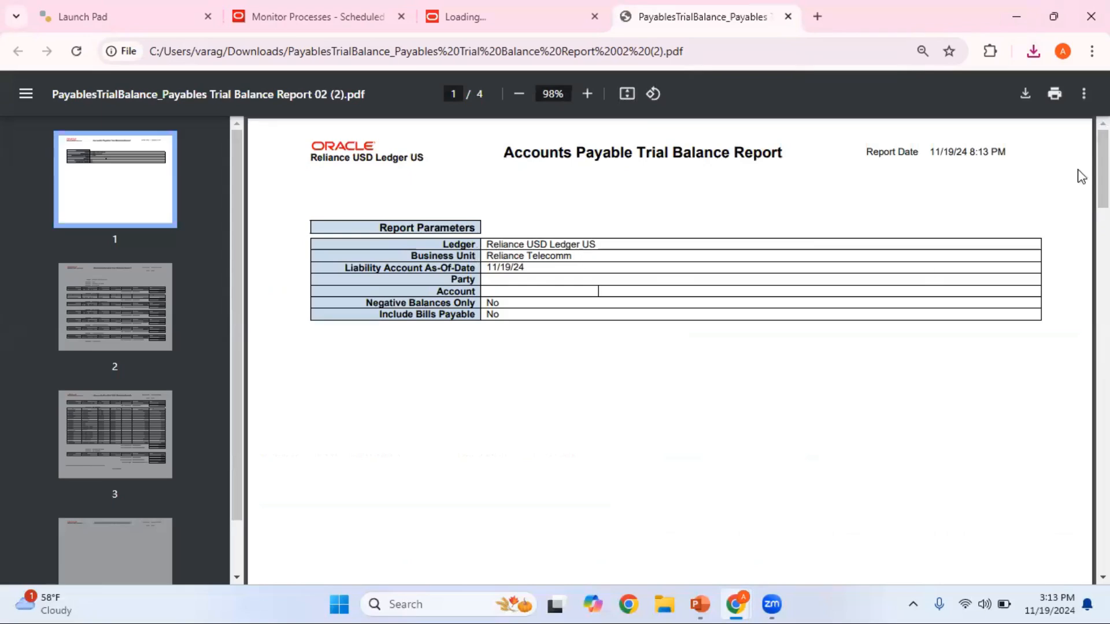
- Examine the report PDF down to the closing account and ledger totals, focusing on natural account 21010
{"action": "scroll", "coordinate": [1081, 173], "scroll_direction": "down", "scroll_amount": 10}
{"action": "scroll", "coordinate": [670, 346], "scroll_direction": "down", "scroll_amount": 2}
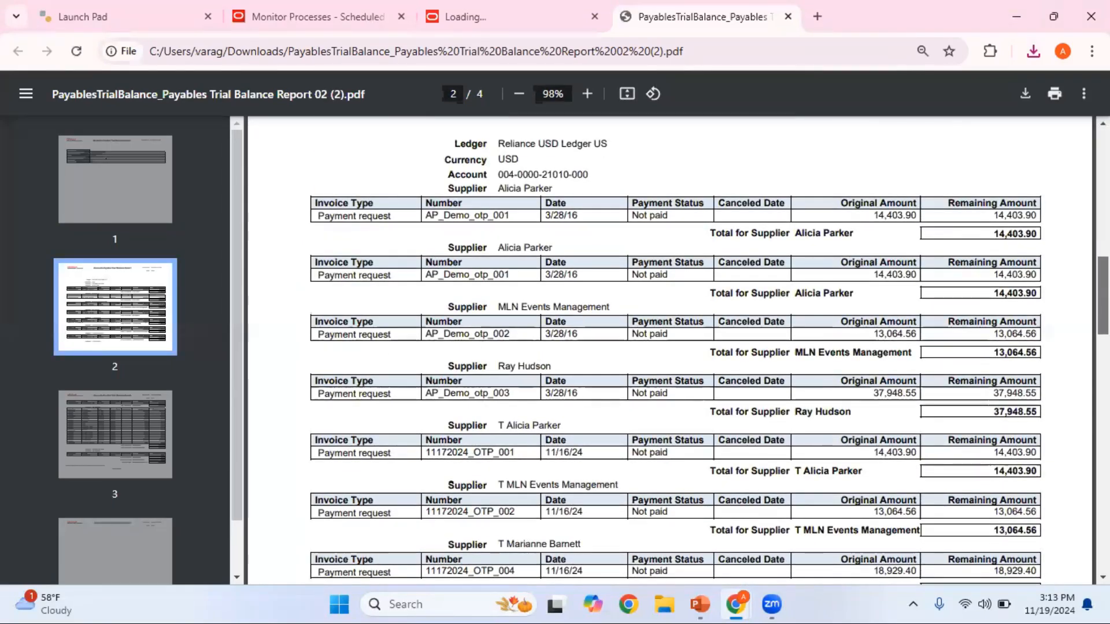
{"action": "scroll", "coordinate": [671, 347], "scroll_direction": "down", "scroll_amount": 15}
{"action": "scroll", "coordinate": [670, 347], "scroll_direction": "down", "scroll_amount": 5}
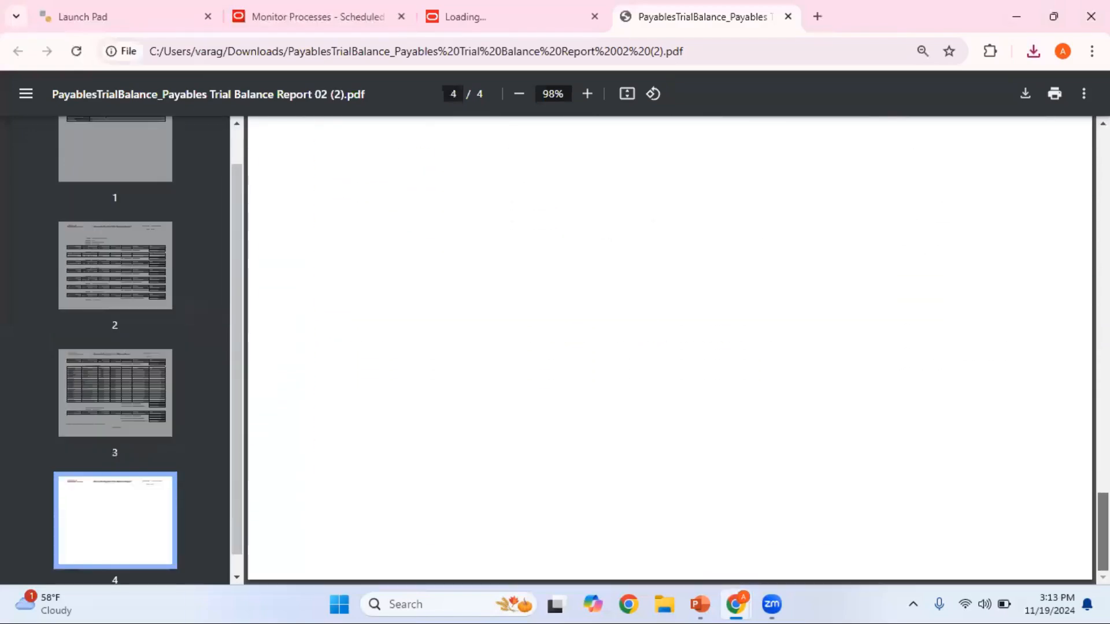
{"action": "scroll", "coordinate": [671, 346], "scroll_direction": "up", "scroll_amount": 14}
{"action": "scroll", "coordinate": [670, 347], "scroll_direction": "down", "scroll_amount": 5}
{"action": "scroll", "coordinate": [831, 327], "scroll_direction": "down", "scroll_amount": 1}
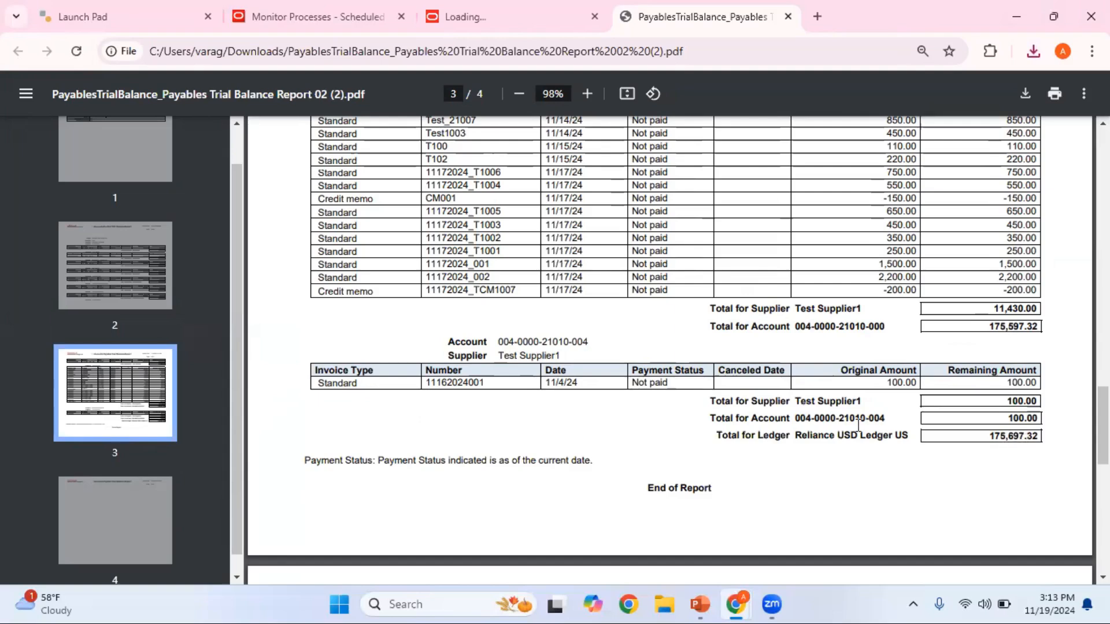
{"action": "double_click", "coordinate": [857, 327]}
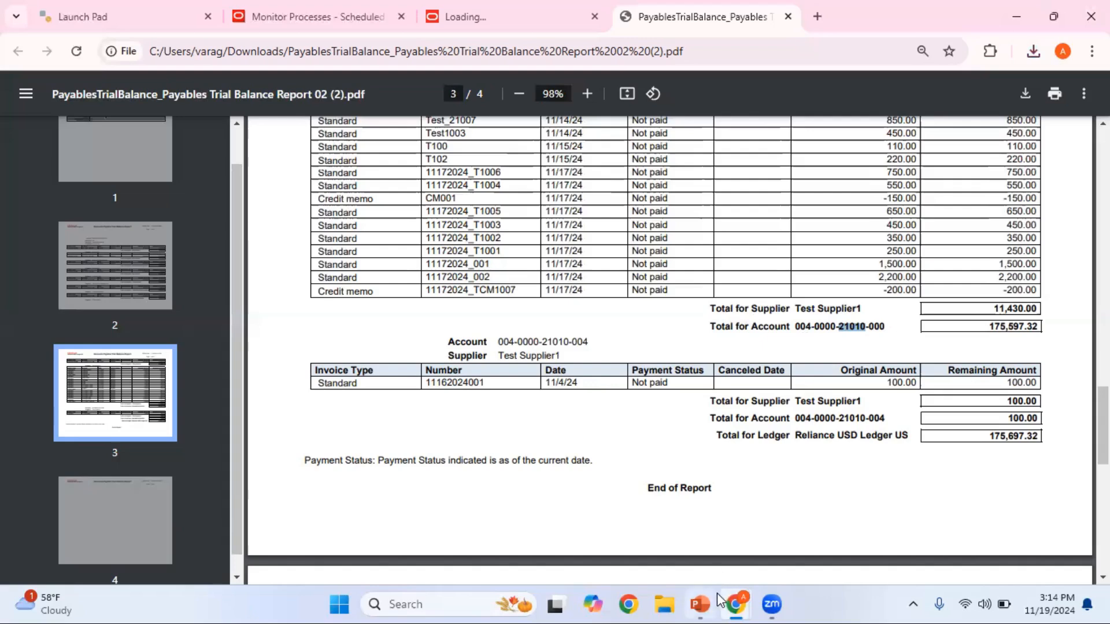
- Return to Oracle Fusion, reopen Scheduled Processes from the home page and start scheduling a new process
{"action": "mouse_move", "coordinate": [735, 604]}
{"action": "left_click", "coordinate": [677, 558]}
{"action": "left_click", "coordinate": [319, 18]}
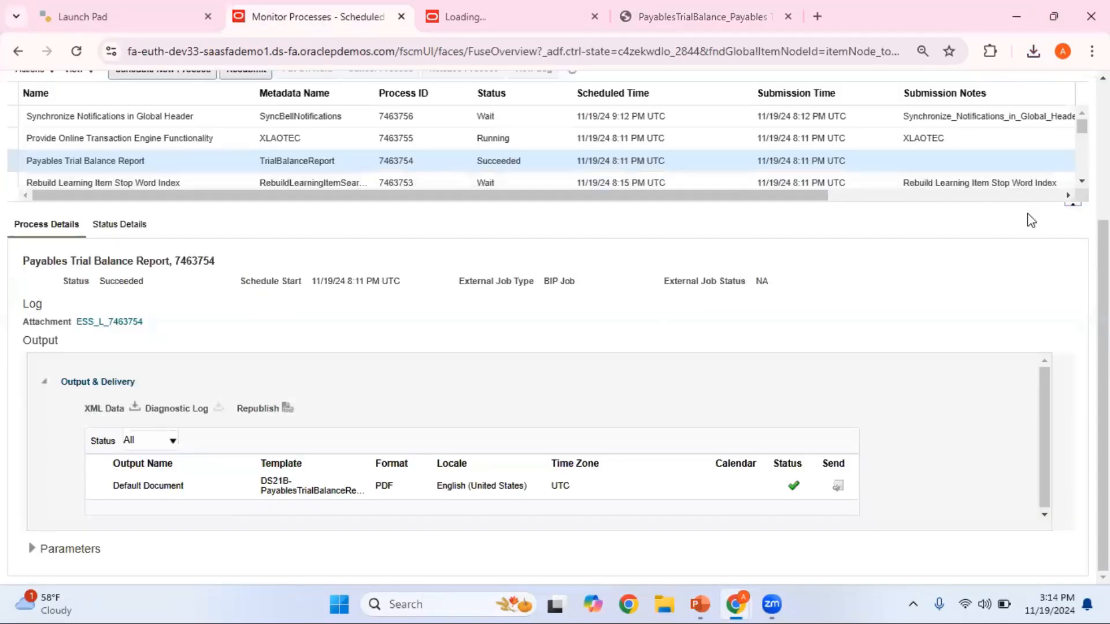
{"action": "left_click_drag", "start_coordinate": [1102, 324], "coordinate": [1103, 179]}
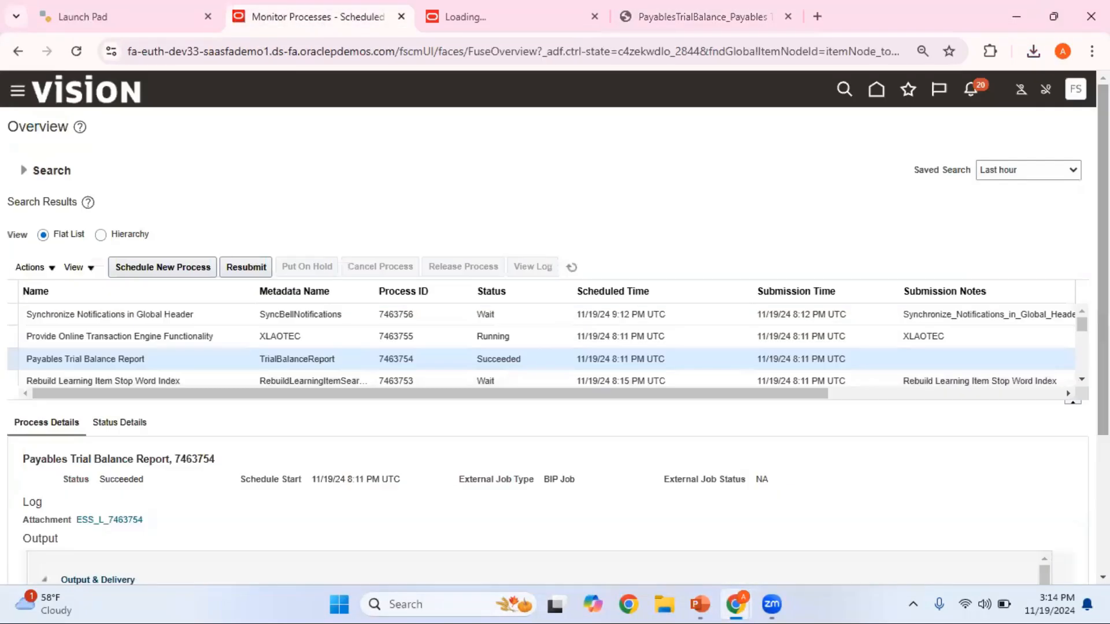
{"action": "left_click", "coordinate": [876, 92]}
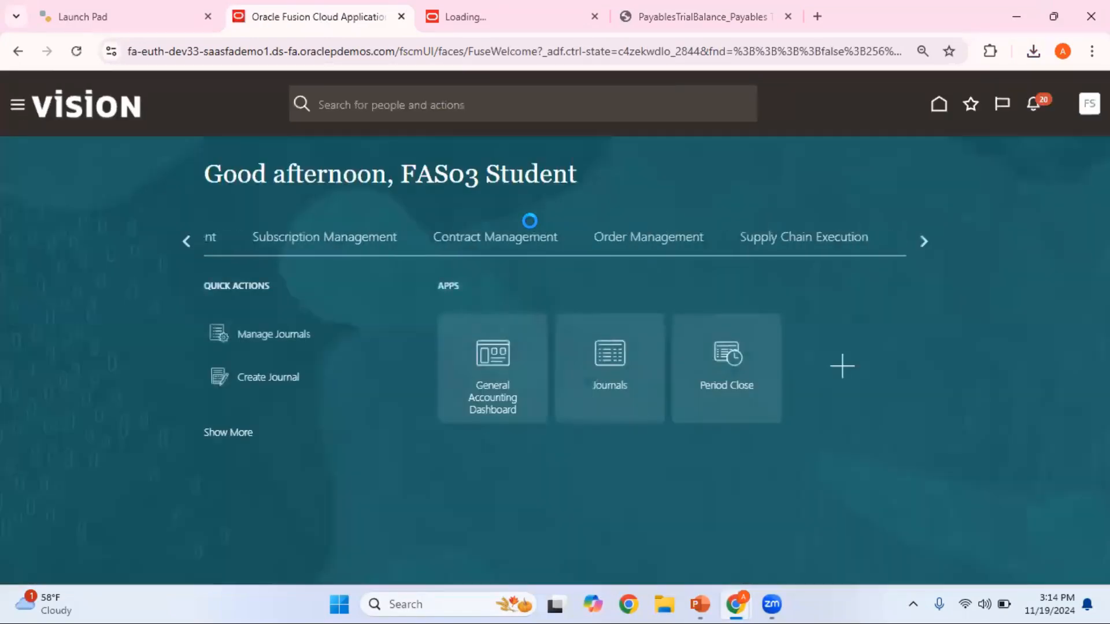
{"action": "left_click", "coordinate": [18, 105]}
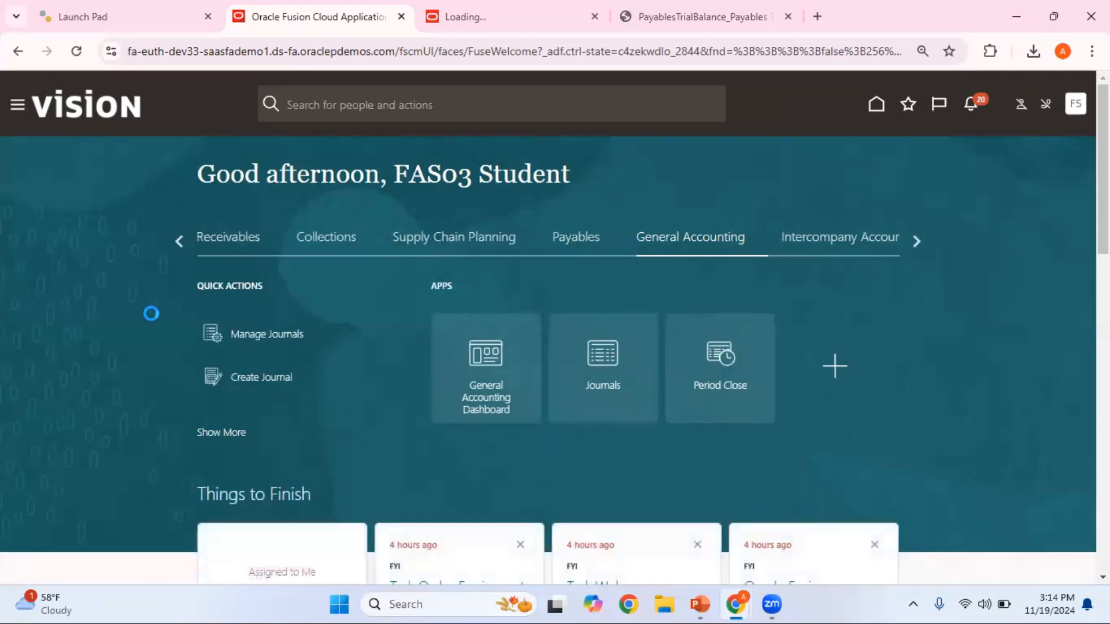
{"action": "scroll", "coordinate": [153, 322], "scroll_direction": "down", "scroll_amount": 14}
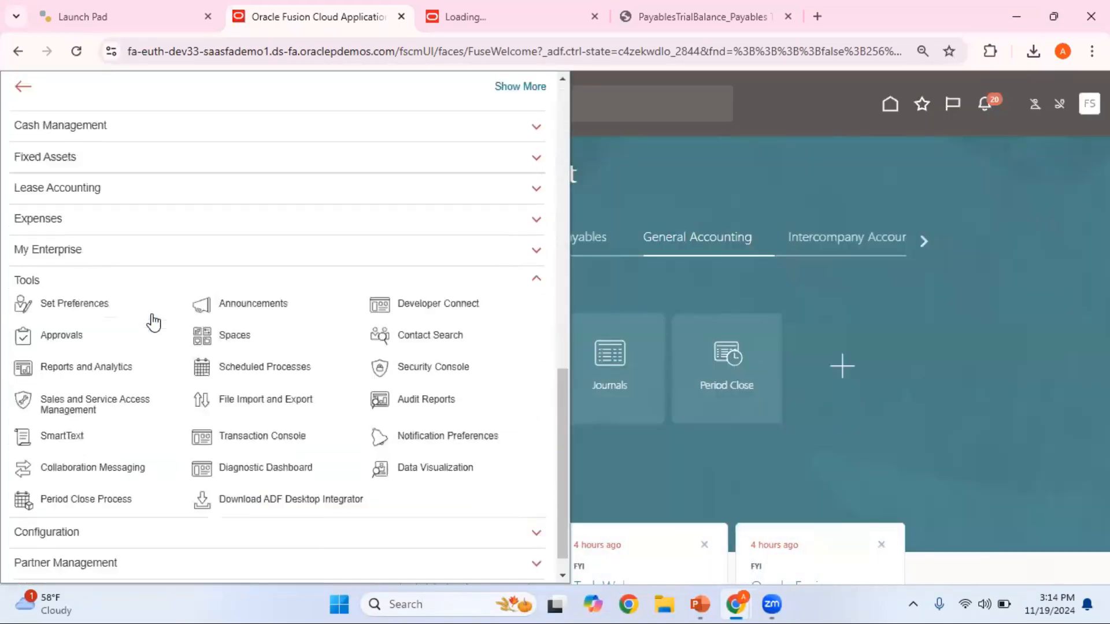
{"action": "left_click", "coordinate": [264, 340]}
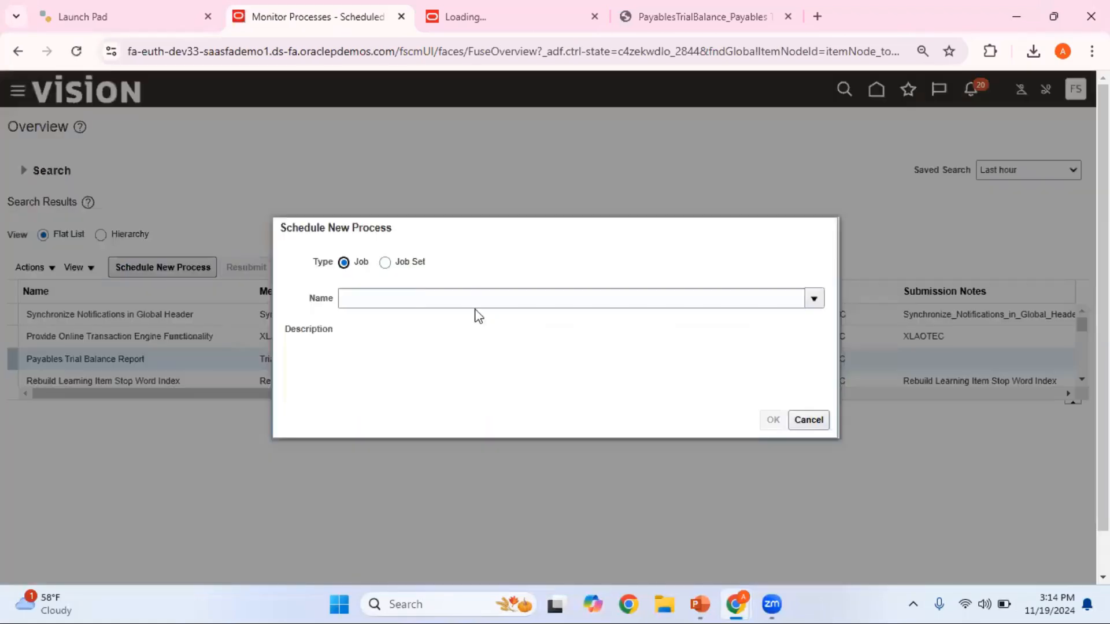
- Search the job names for Trial%Balance% and choose Trial Balance Report as the process to schedule
{"action": "left_click", "coordinate": [463, 300]}
{"action": "type", "text": "Trial%B"}
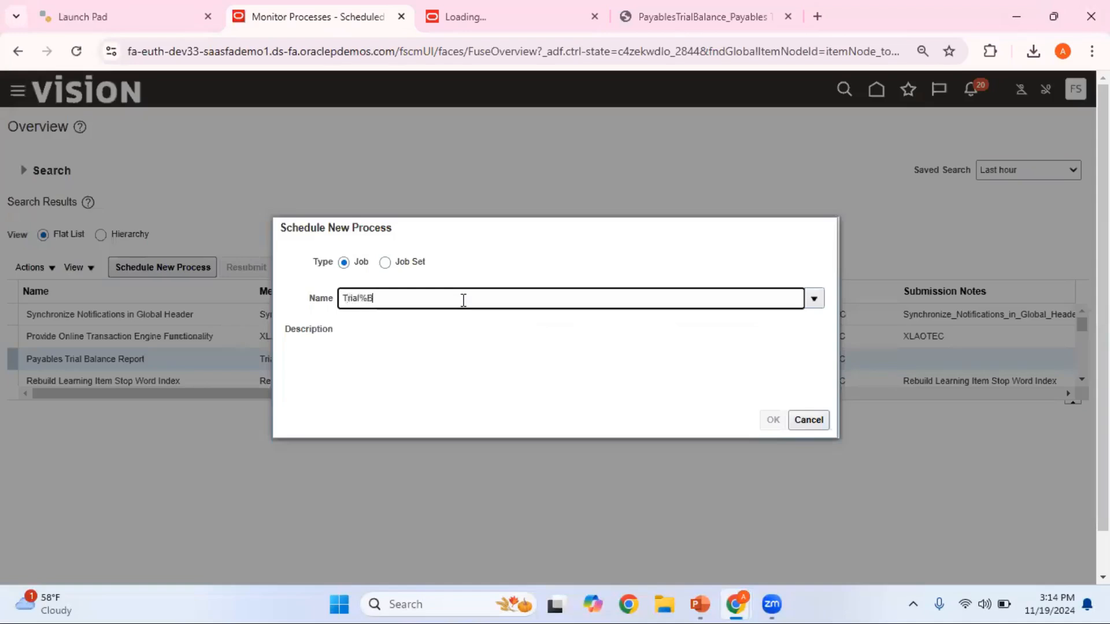
{"action": "type", "text": "alance%"}
{"action": "key", "text": "Tab"}
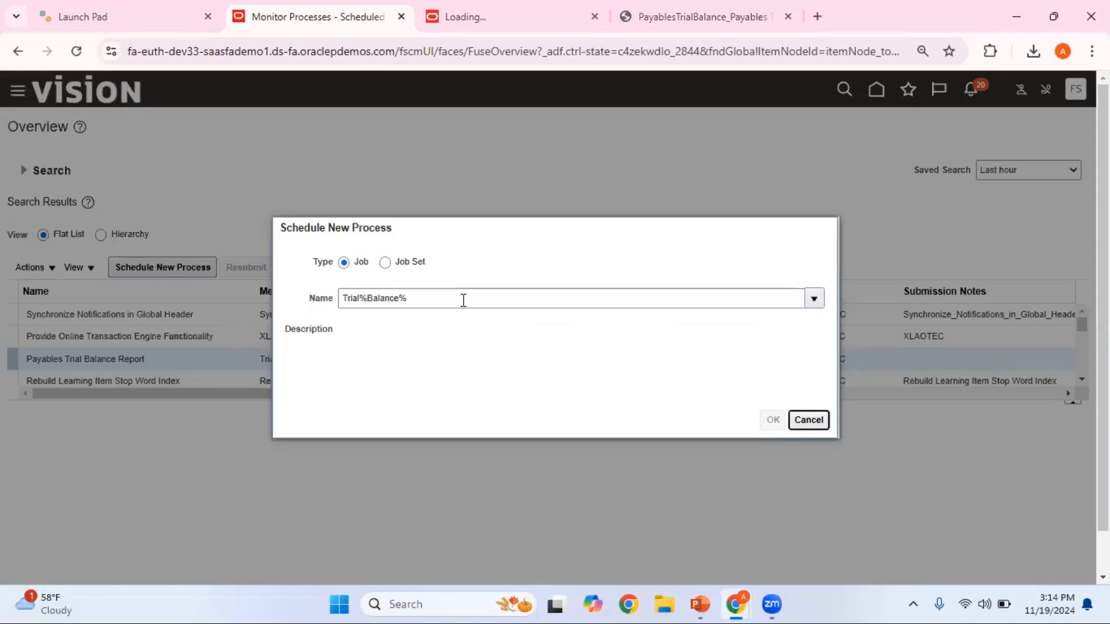
{"action": "left_click", "coordinate": [374, 429]}
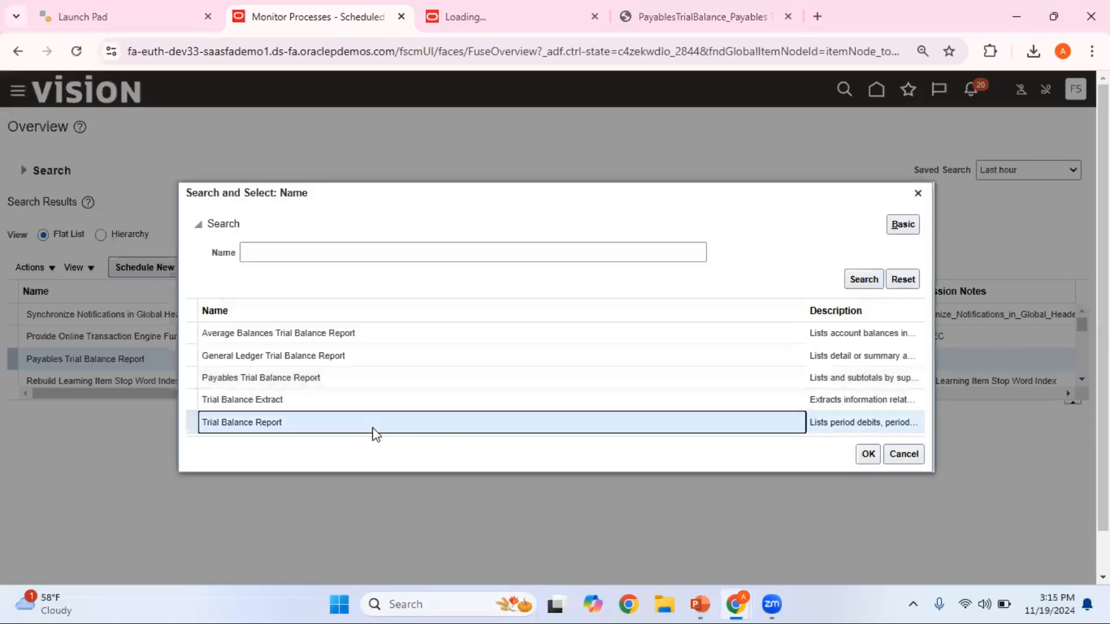
{"action": "left_click", "coordinate": [868, 454]}
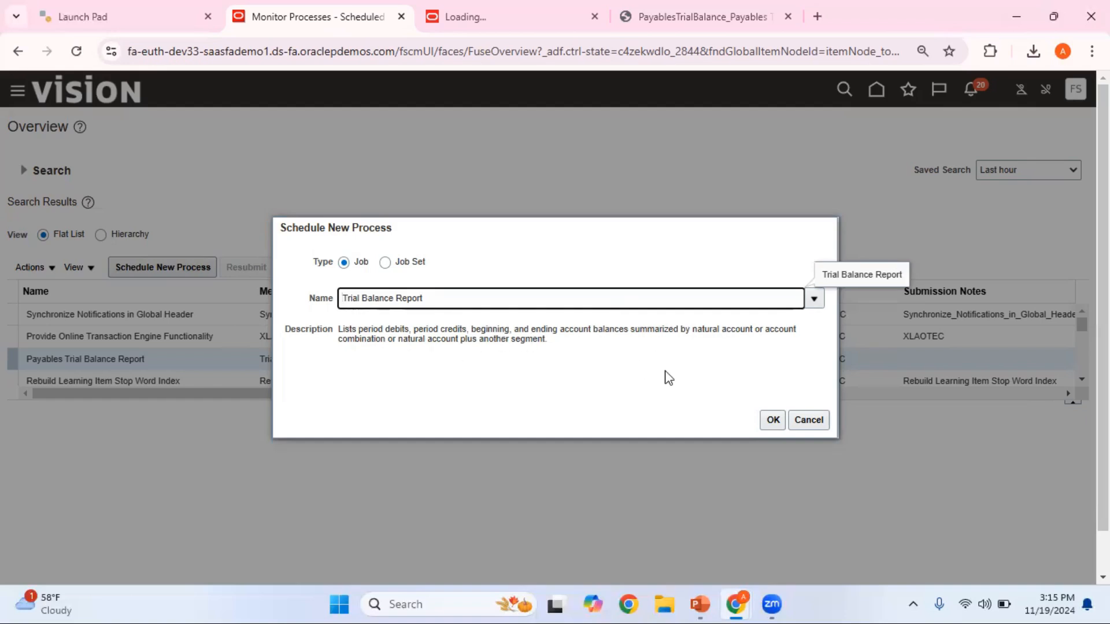
{"action": "left_click", "coordinate": [772, 420]}
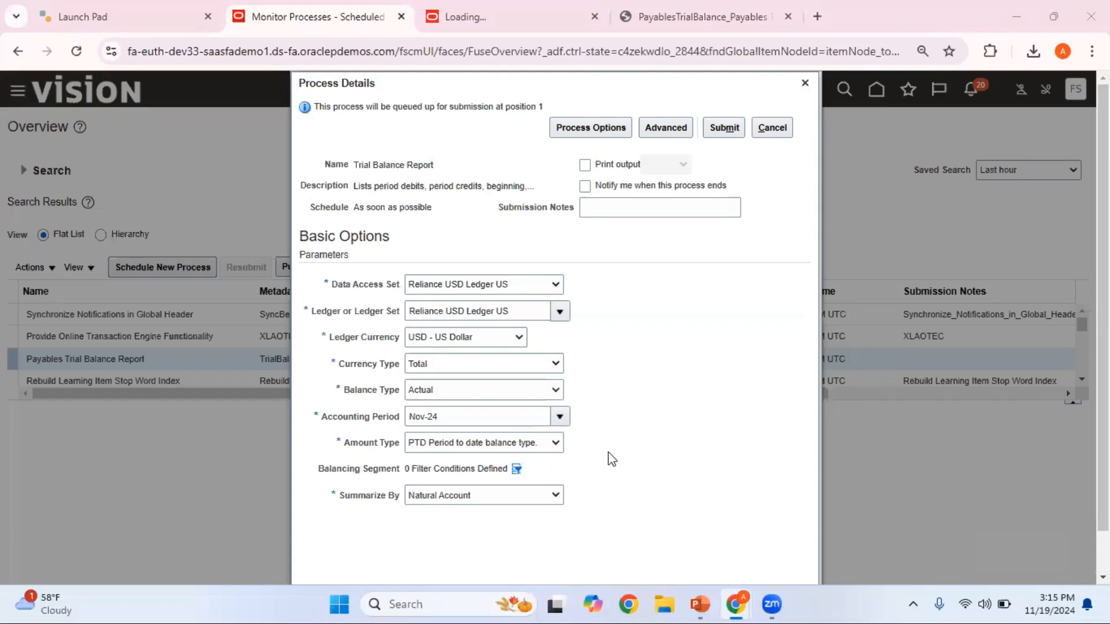
- Set the amount type to YTD Year to date and add a balancing segment filter with Company equal to 004
{"action": "left_click", "coordinate": [555, 444]}
{"action": "left_click", "coordinate": [500, 526]}
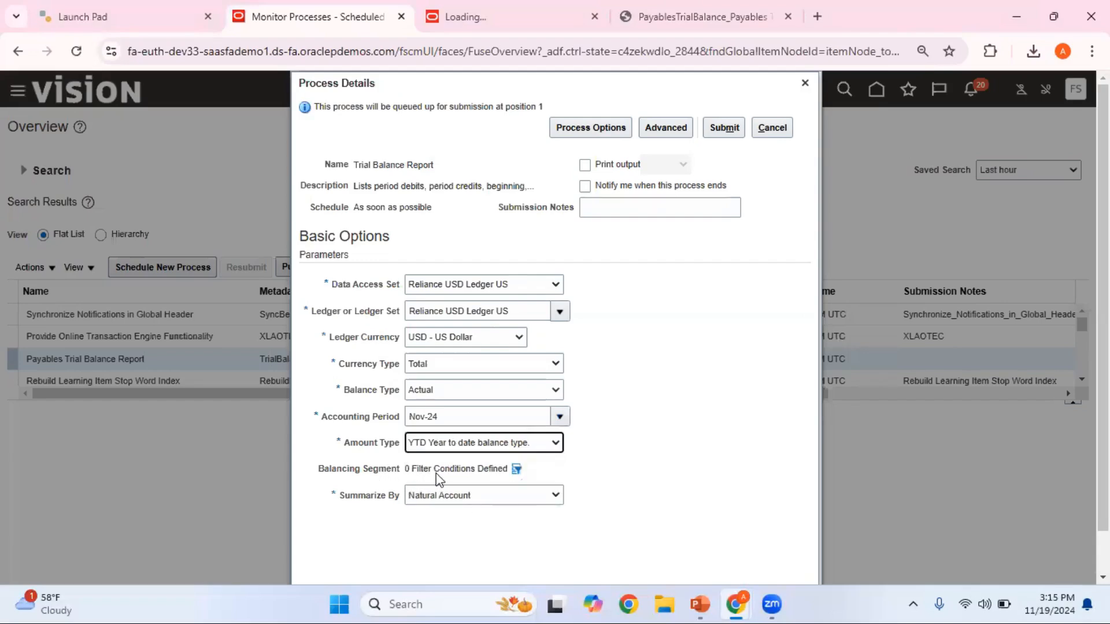
{"action": "left_click", "coordinate": [515, 469]}
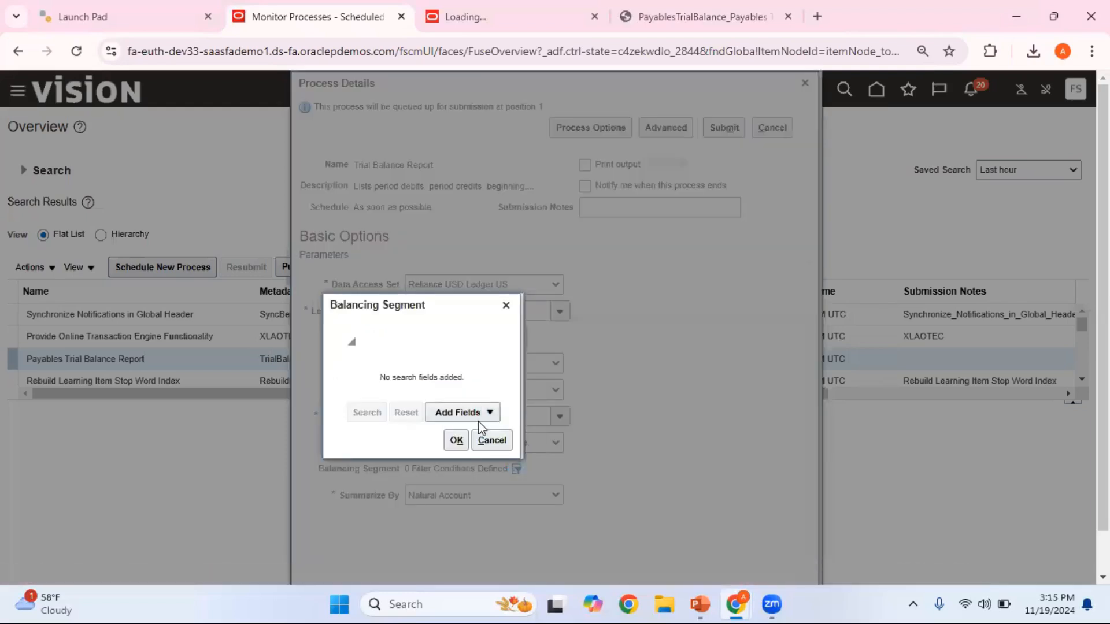
{"action": "left_click", "coordinate": [477, 413]}
{"action": "left_click", "coordinate": [475, 439]}
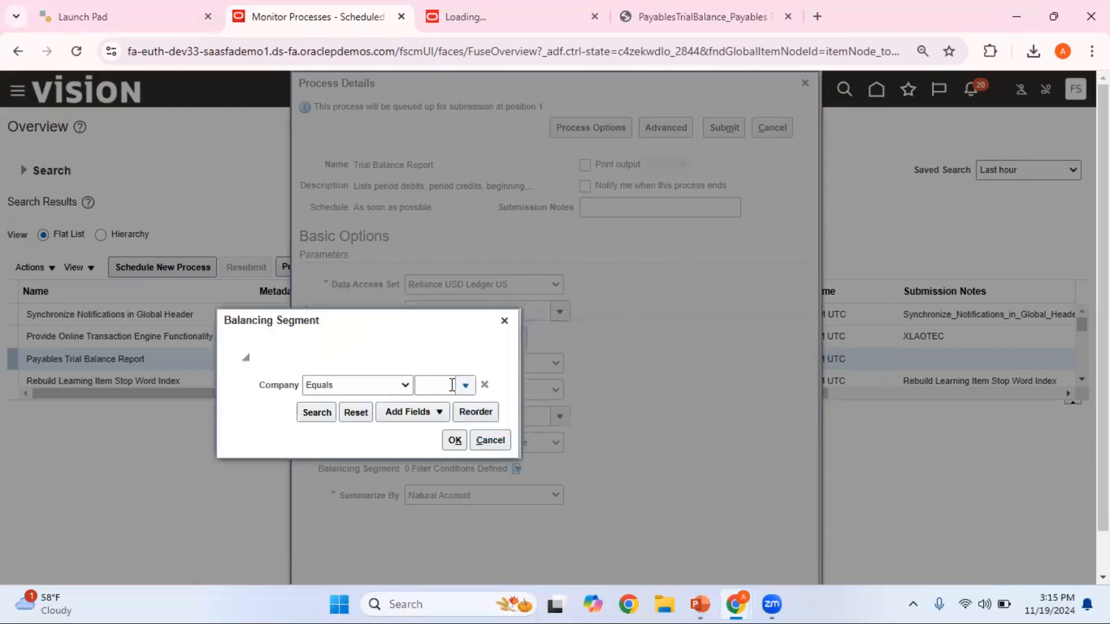
{"action": "left_click", "coordinate": [442, 385]}
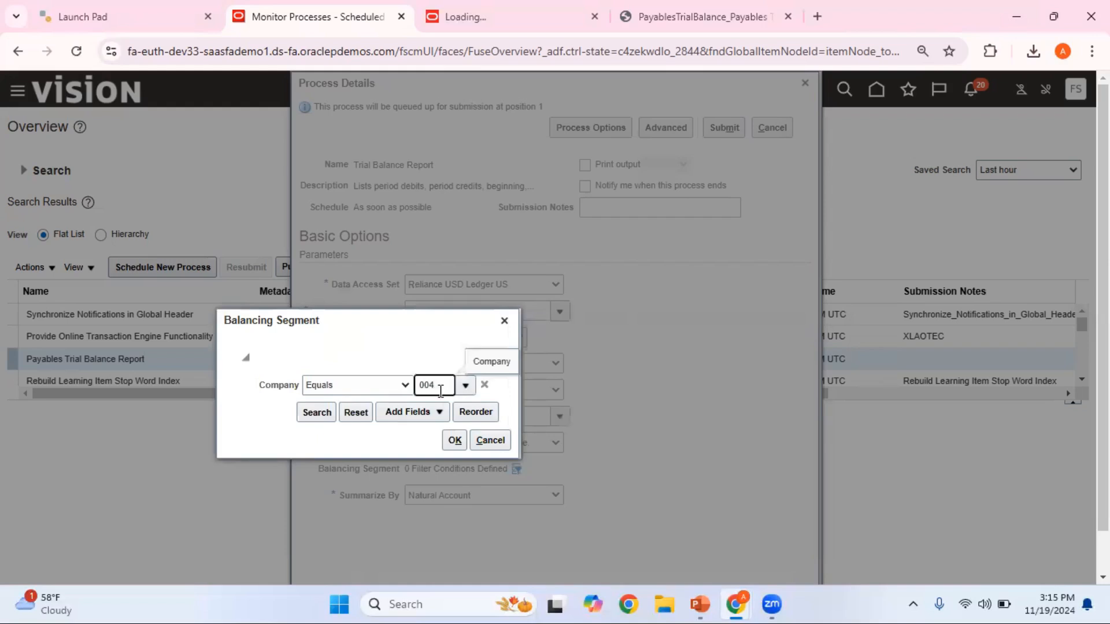
{"action": "left_click", "coordinate": [461, 388]}
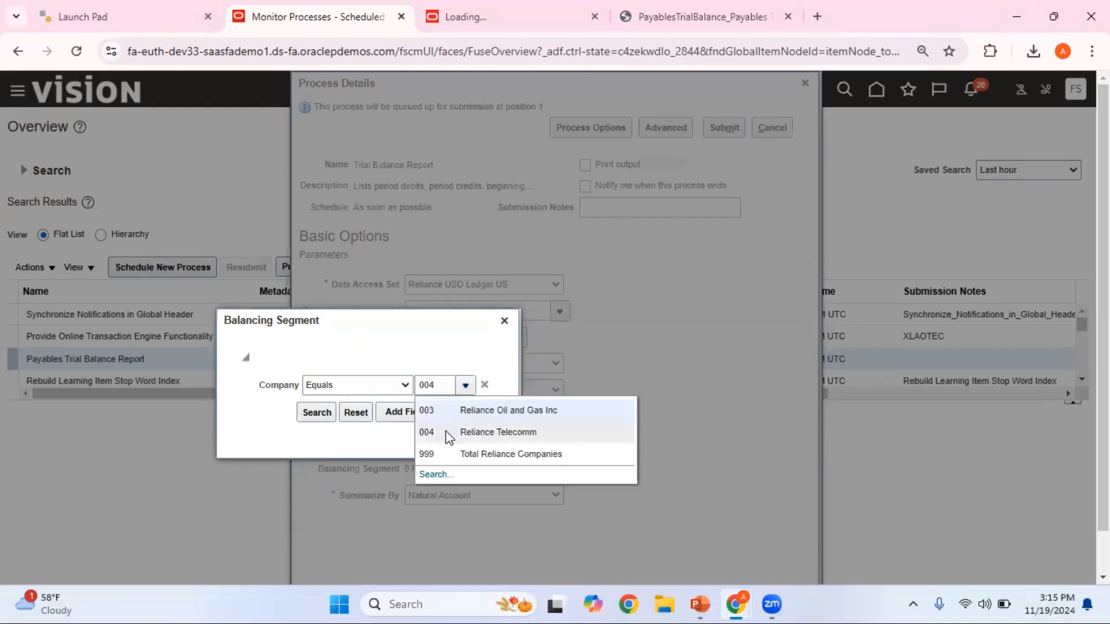
{"action": "left_click", "coordinate": [441, 431]}
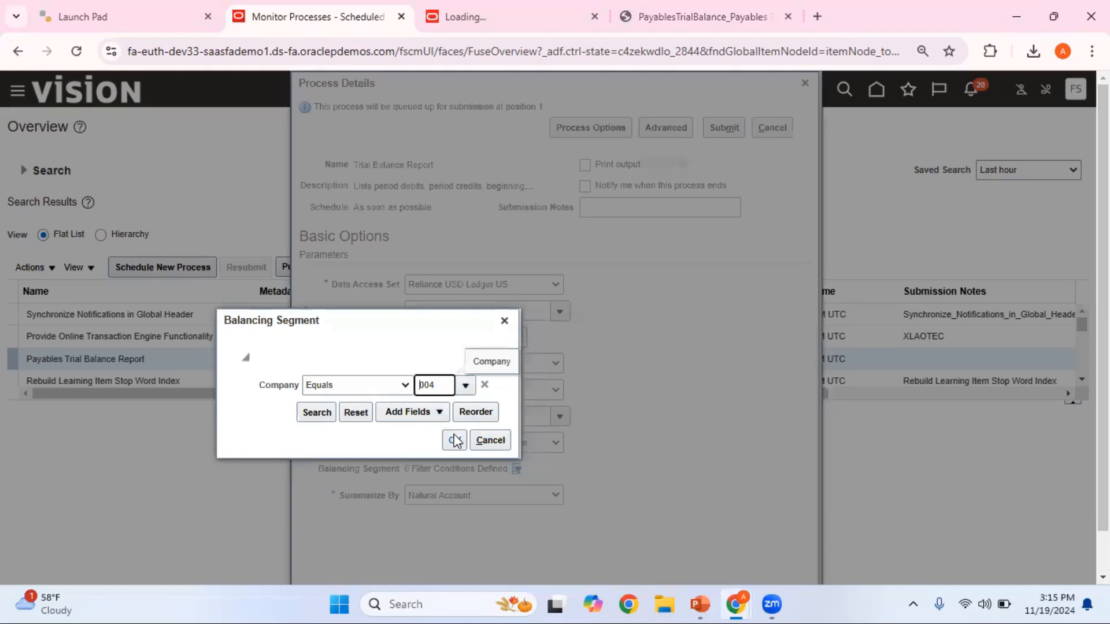
{"action": "left_click", "coordinate": [456, 441]}
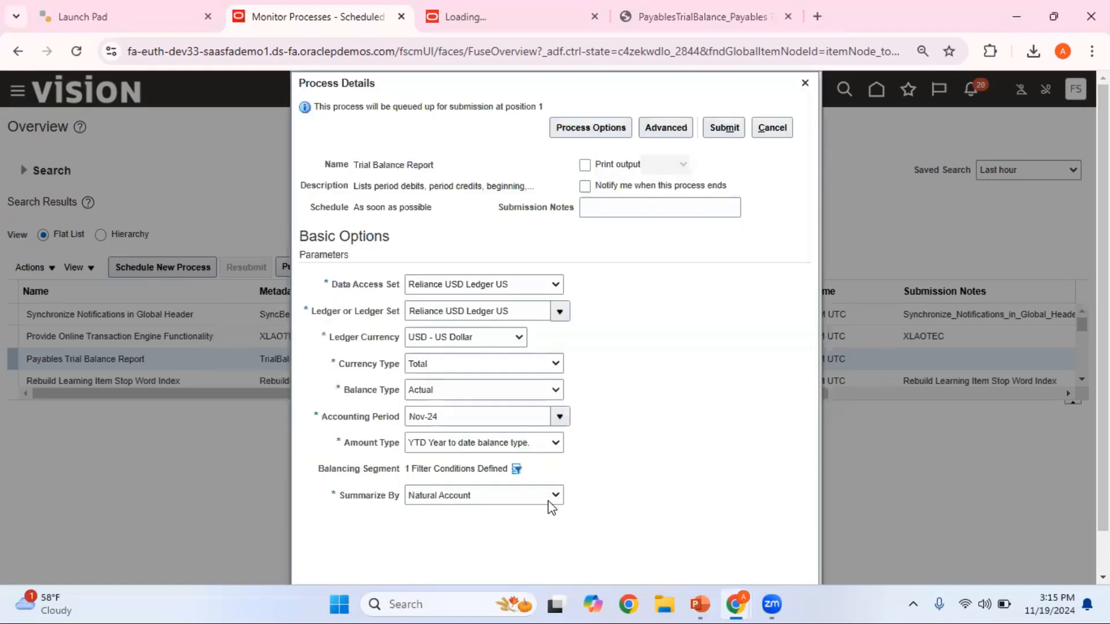
- Summarize the Trial Balance Report by Natural Account, submit it and dismiss the confirmation
{"action": "left_click", "coordinate": [547, 502]}
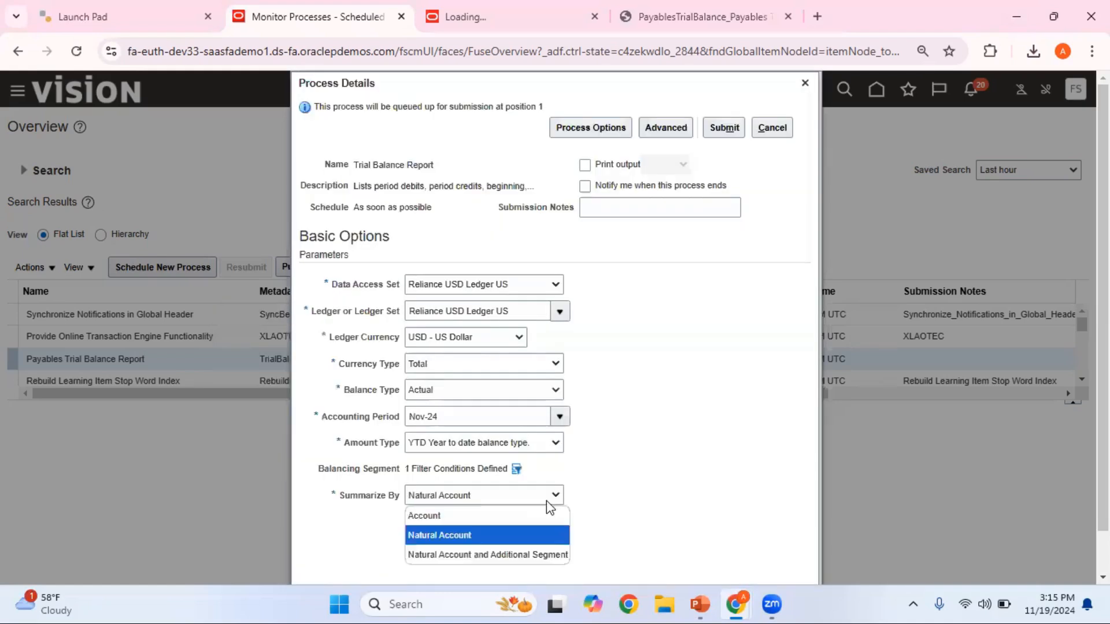
{"action": "left_click", "coordinate": [508, 535]}
{"action": "left_click", "coordinate": [733, 129]}
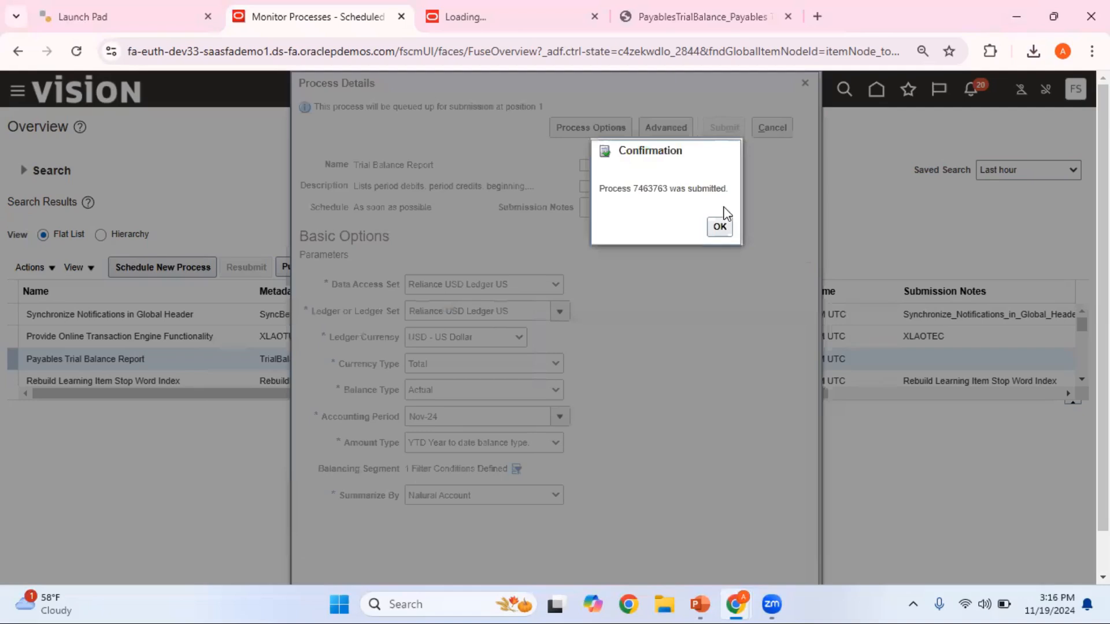
{"action": "left_click", "coordinate": [720, 228]}
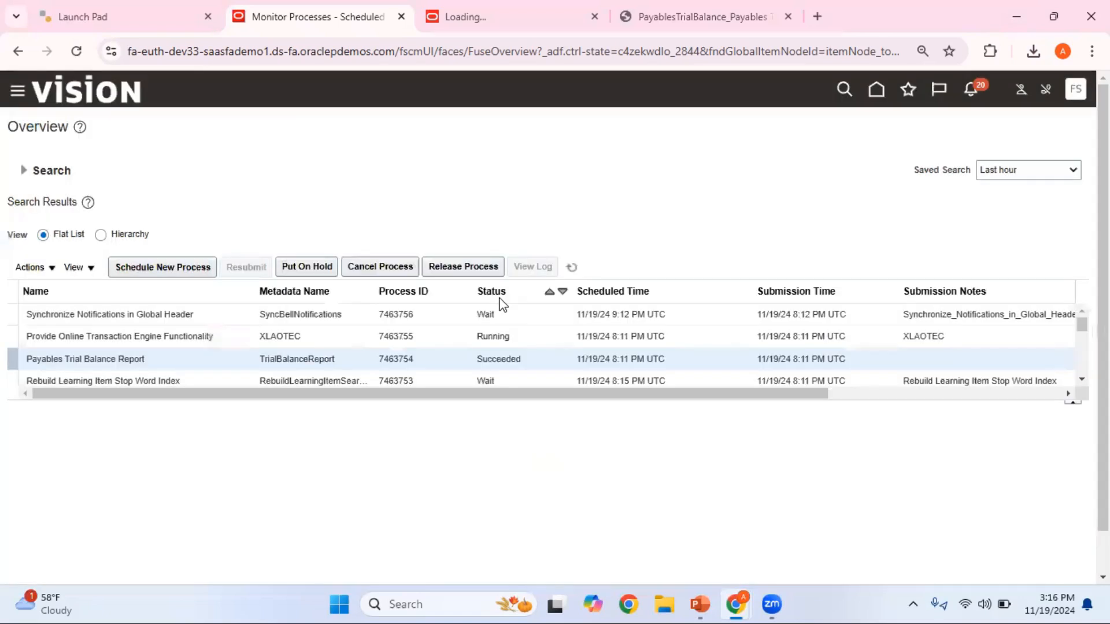
- Refresh the scheduled processes list until the Trial Balance Report finishes, and select its row to show the process details
{"action": "left_click", "coordinate": [571, 267]}
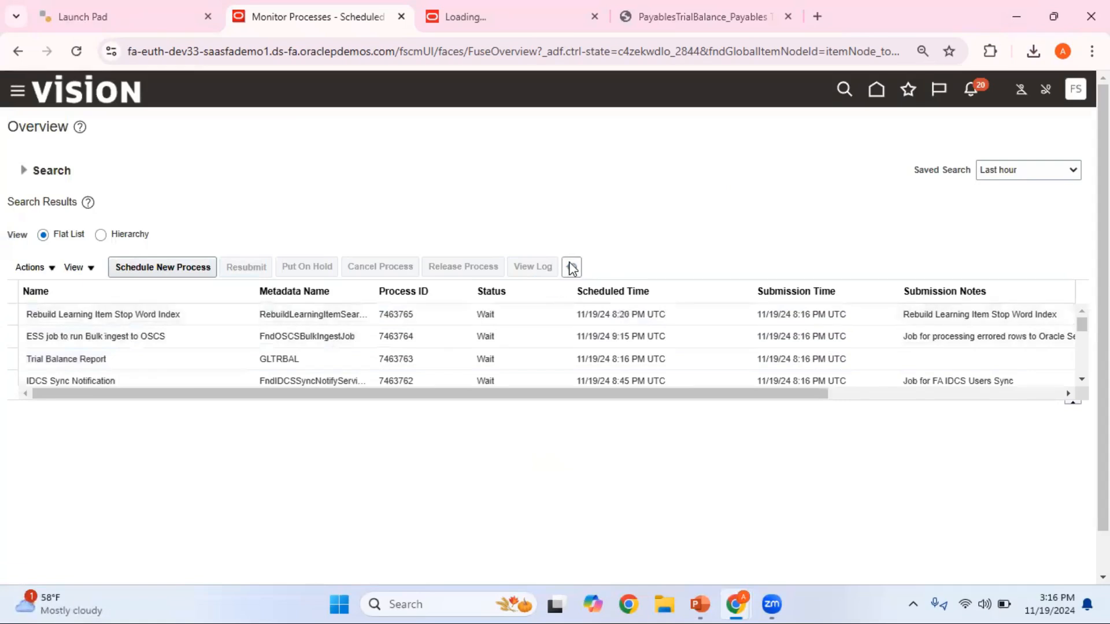
{"action": "left_click", "coordinate": [571, 268]}
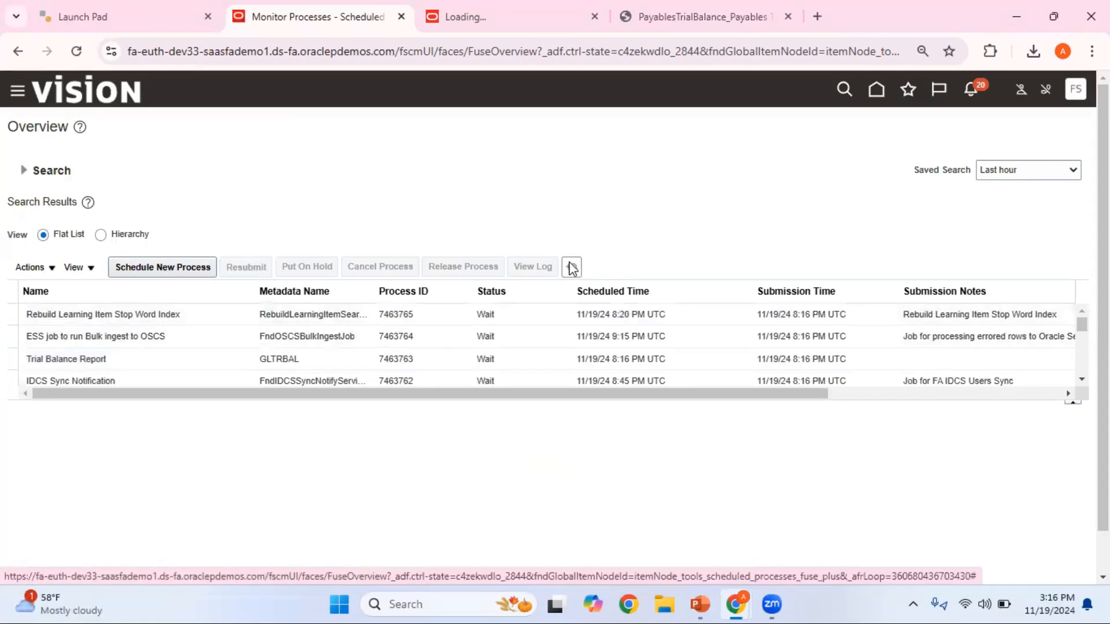
{"action": "left_click", "coordinate": [439, 359]}
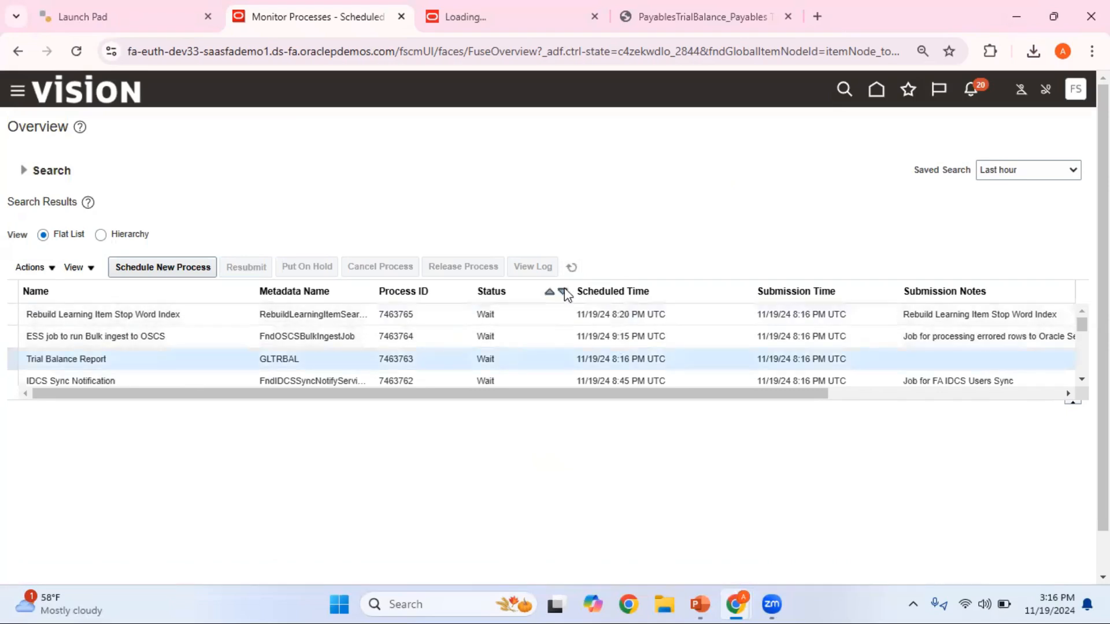
{"action": "left_click", "coordinate": [571, 268]}
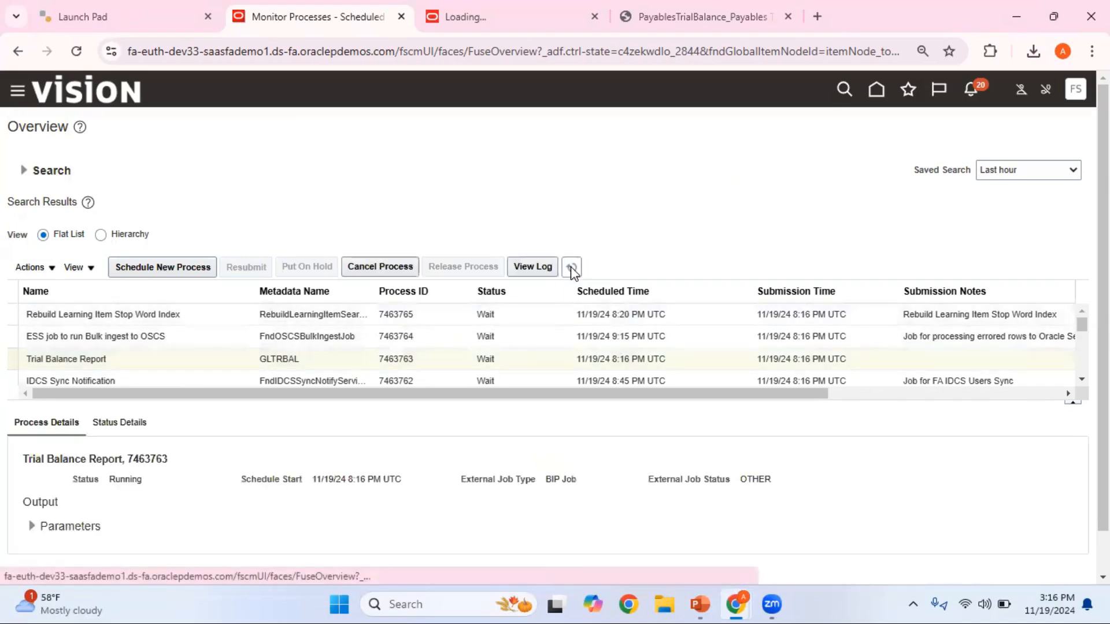
{"action": "left_click", "coordinate": [571, 268]}
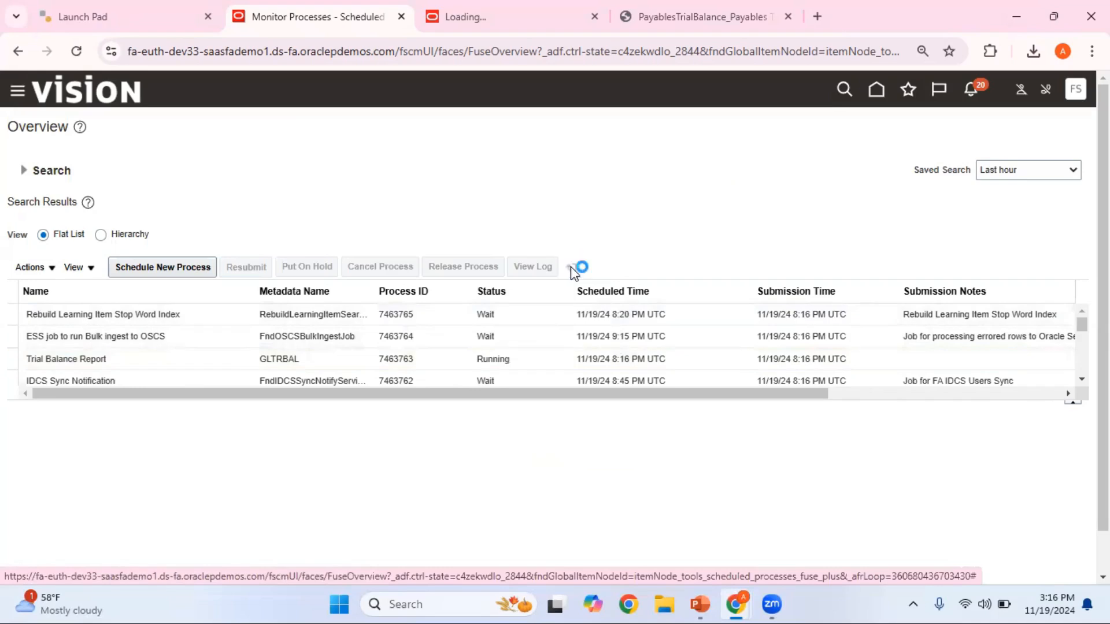
{"action": "left_click", "coordinate": [571, 267]}
{"action": "left_click", "coordinate": [571, 267]}
{"action": "left_click", "coordinate": [453, 357]}
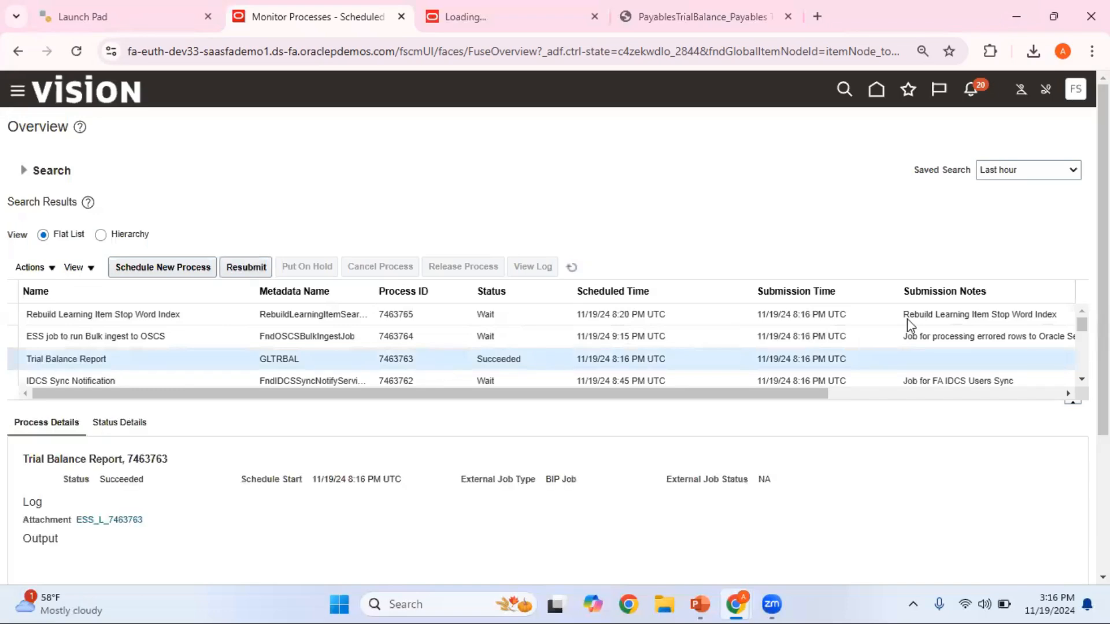
- Republish the Trial Balance Report output, export it as PDF and open the downloaded file
{"action": "scroll", "coordinate": [909, 320], "scroll_direction": "down", "scroll_amount": 2}
{"action": "scroll", "coordinate": [758, 496], "scroll_direction": "down", "scroll_amount": 1}
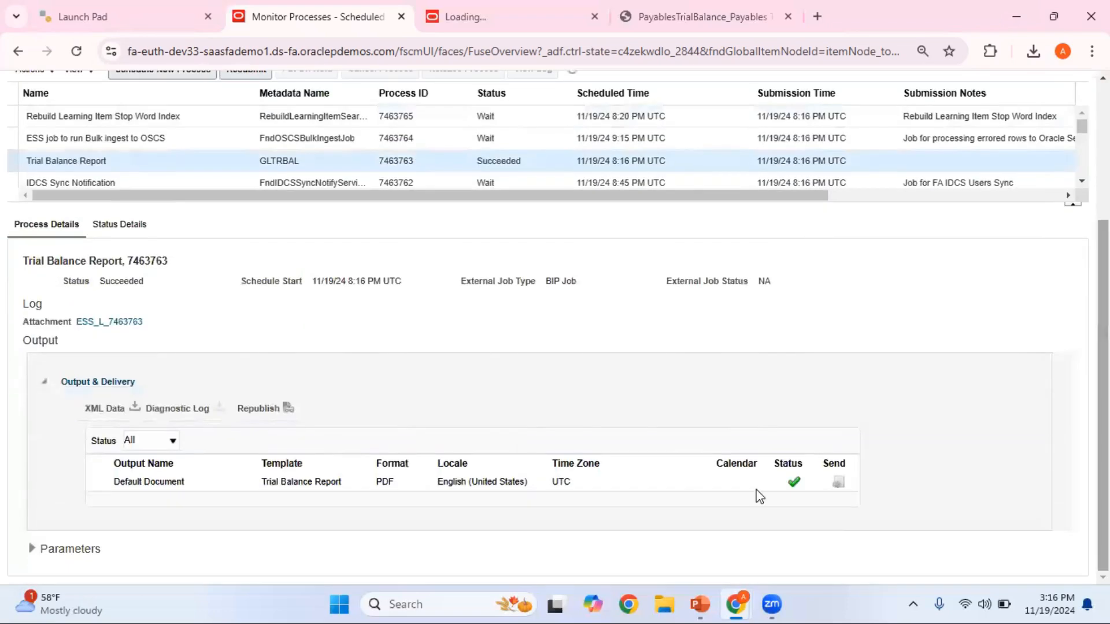
{"action": "left_click", "coordinate": [288, 408]}
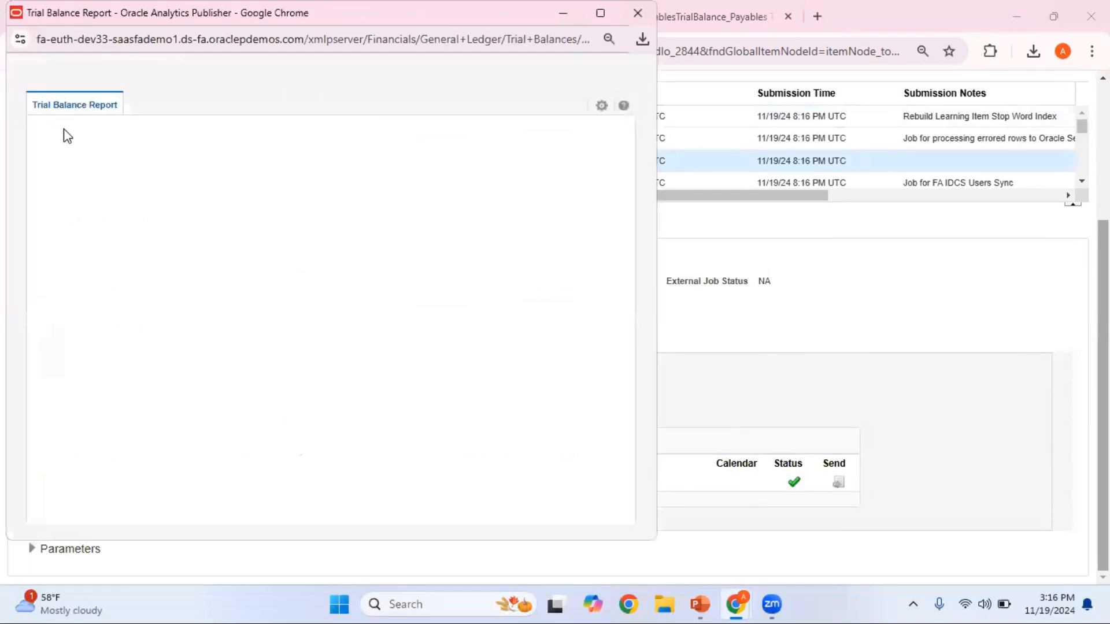
{"action": "left_click", "coordinate": [601, 106]}
{"action": "mouse_move", "coordinate": [581, 130]}
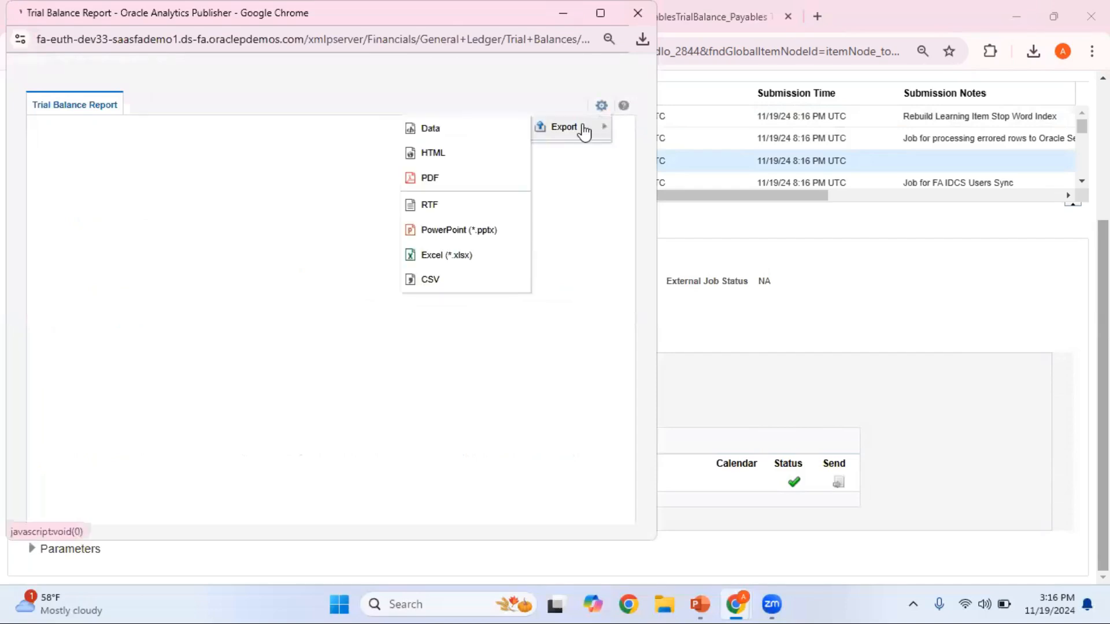
{"action": "left_click", "coordinate": [464, 178]}
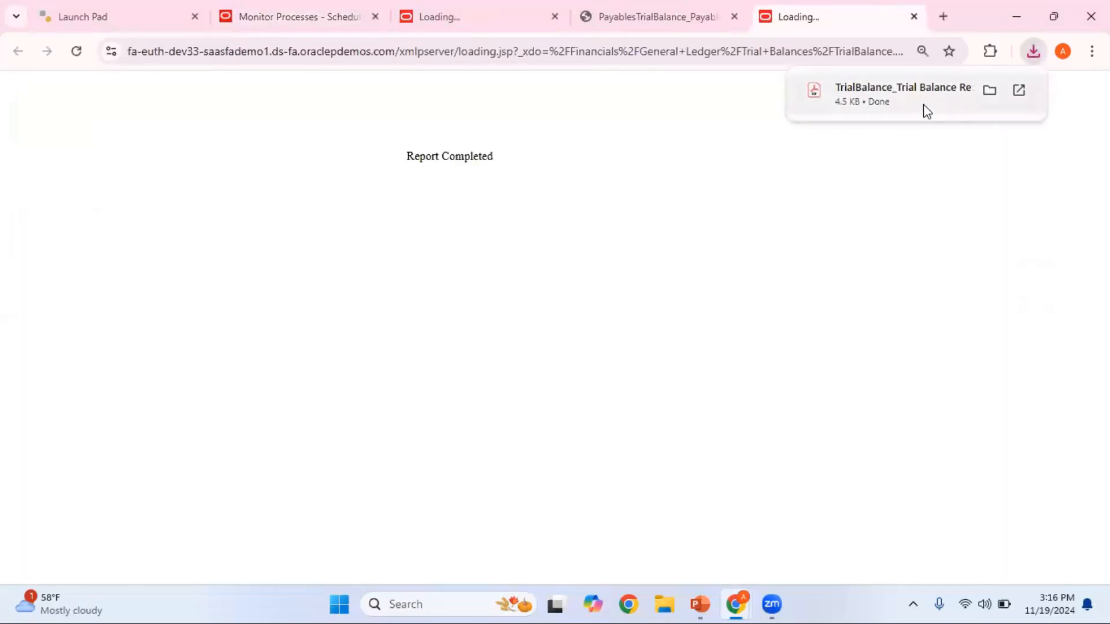
{"action": "left_click", "coordinate": [923, 104]}
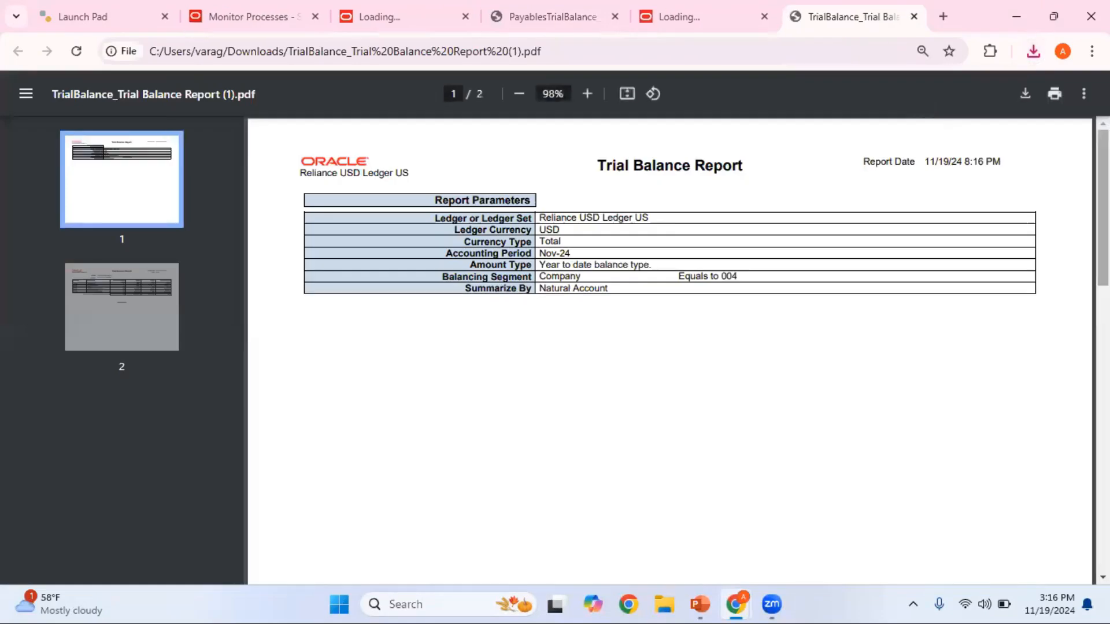
- Compare the ending balance of Accounts Payable account 21010 in the Trial Balance Report with the ledger total in the Payables Trial Balance Report
{"action": "scroll", "coordinate": [669, 346], "scroll_direction": "down", "scroll_amount": 10}
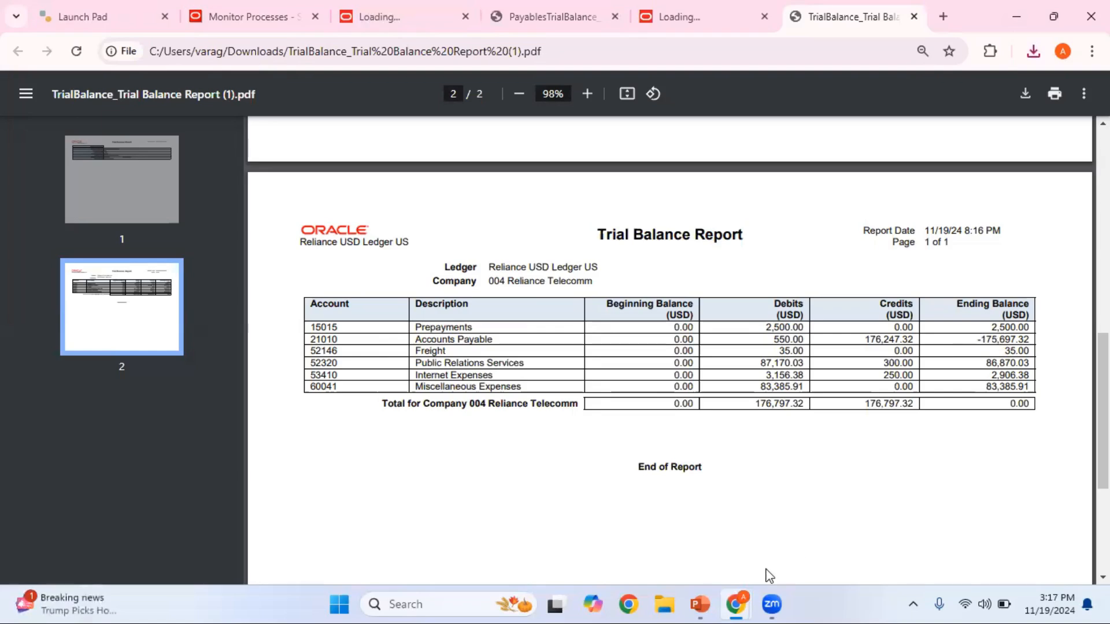
{"action": "mouse_move", "coordinate": [739, 603]}
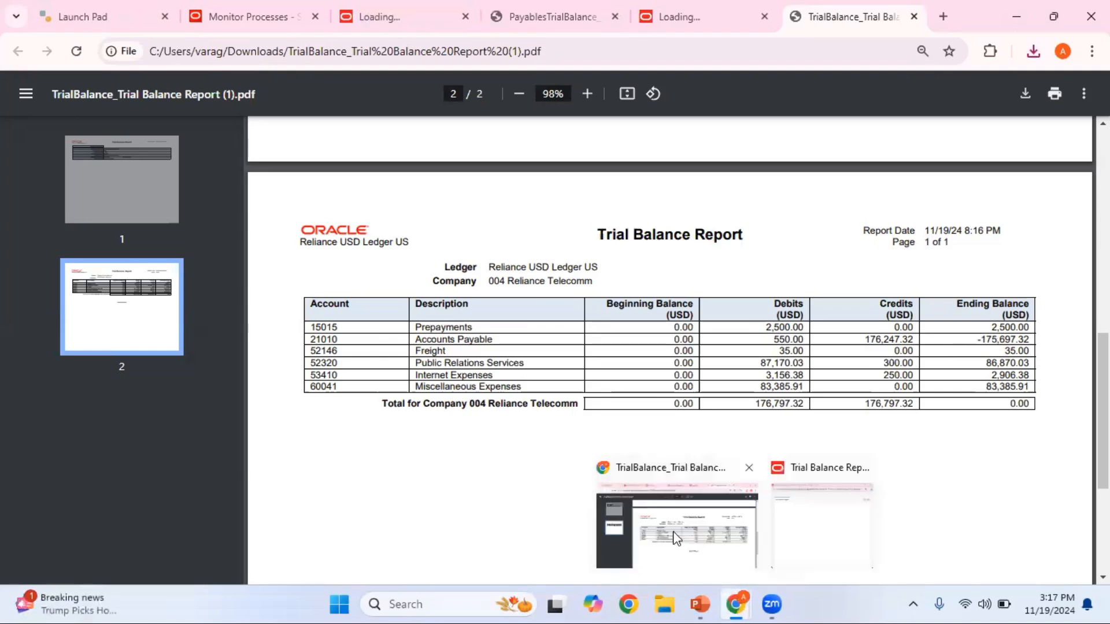
{"action": "left_click", "coordinate": [715, 529]}
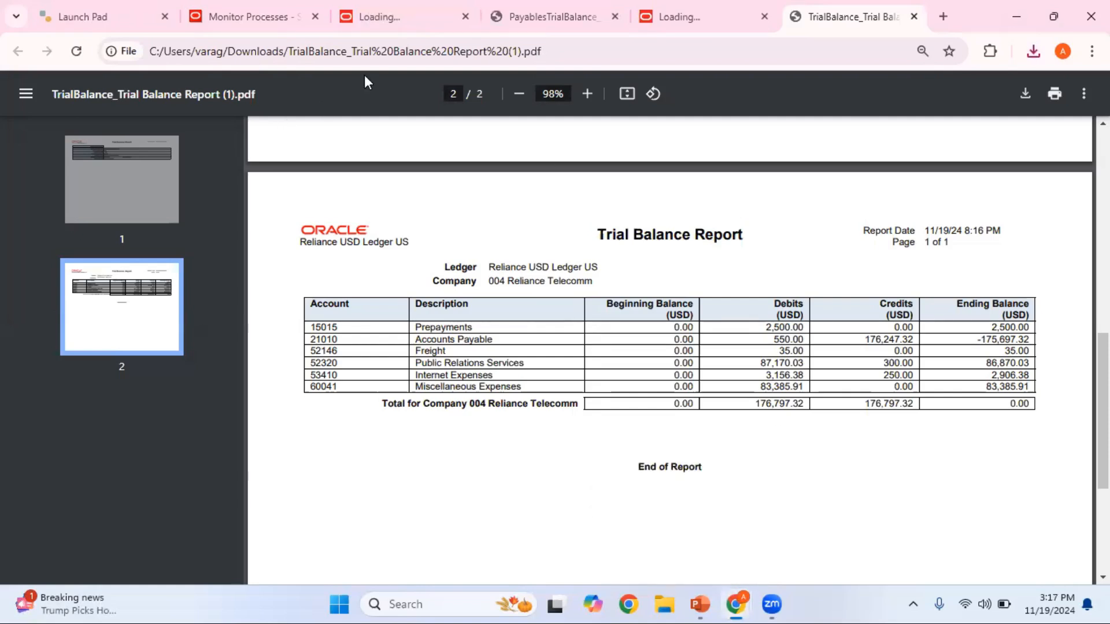
{"action": "left_click", "coordinate": [570, 16]}
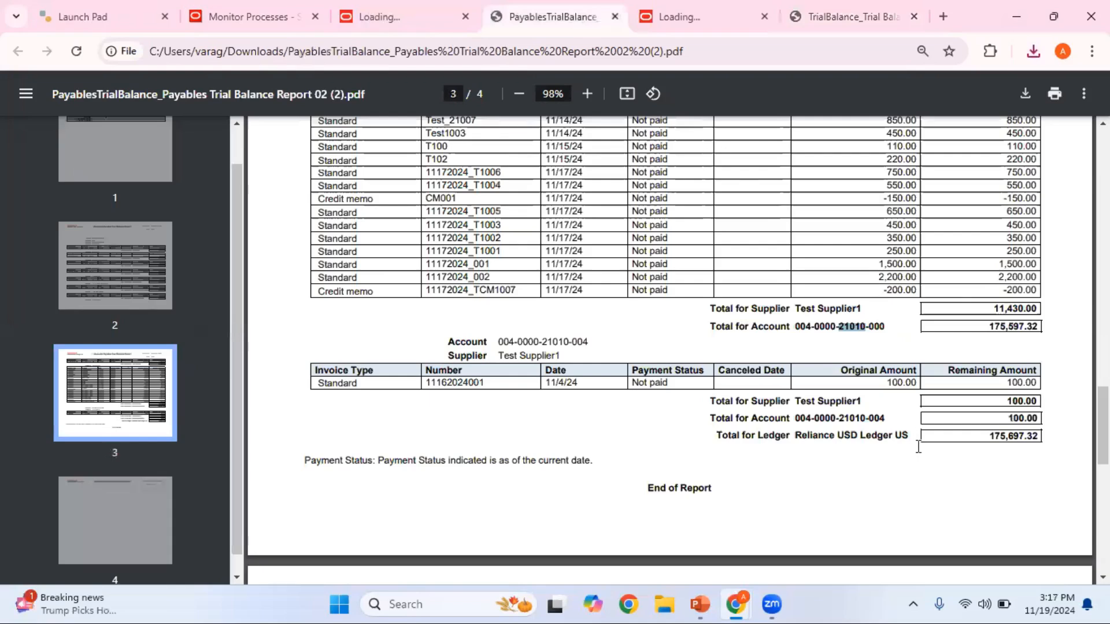
{"action": "left_click", "coordinate": [857, 27]}
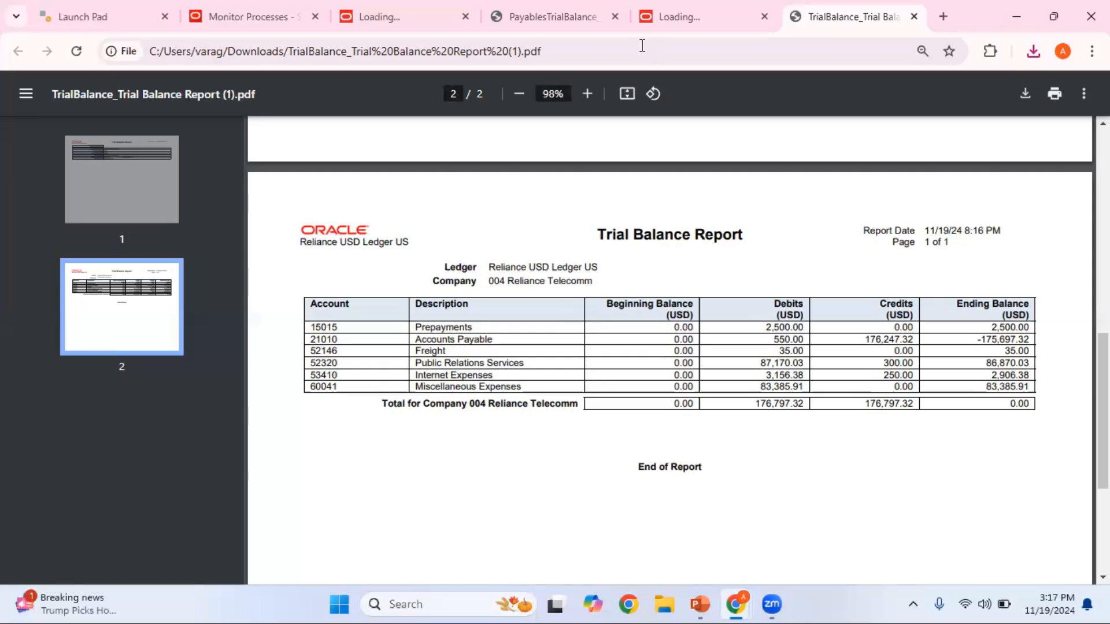
{"action": "left_click", "coordinate": [560, 17]}
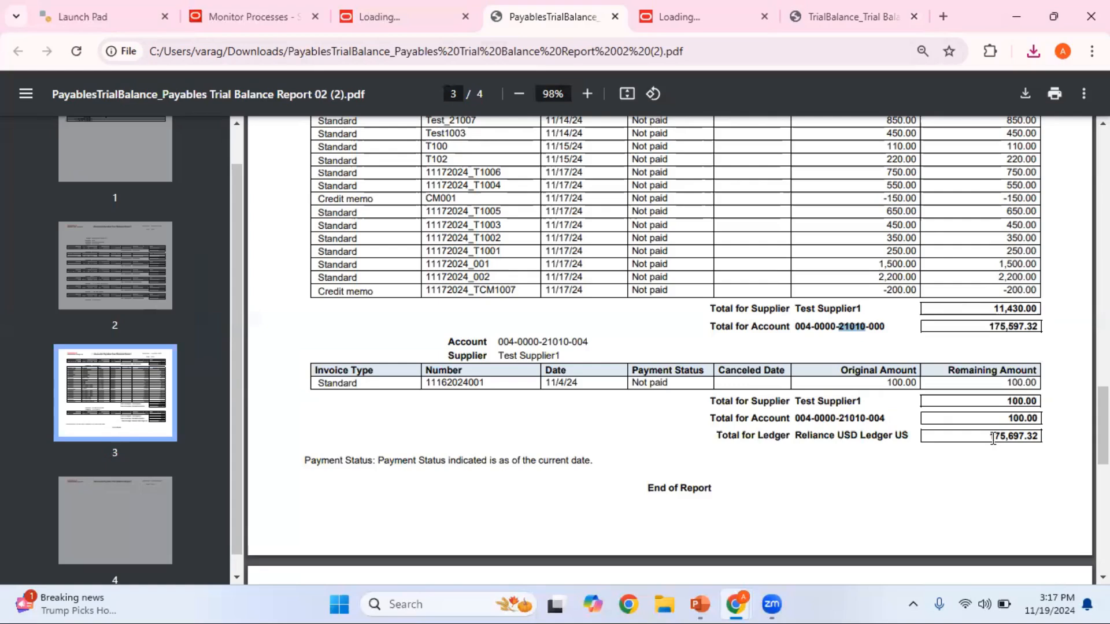
{"action": "left_click", "coordinate": [863, 16]}
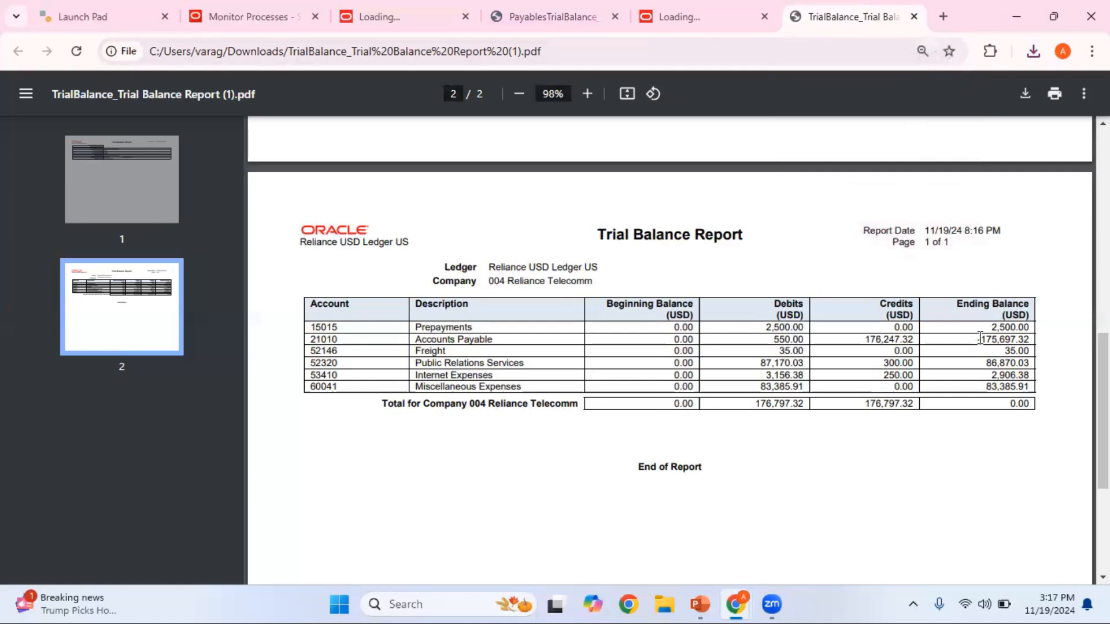
{"action": "left_click", "coordinate": [558, 21]}
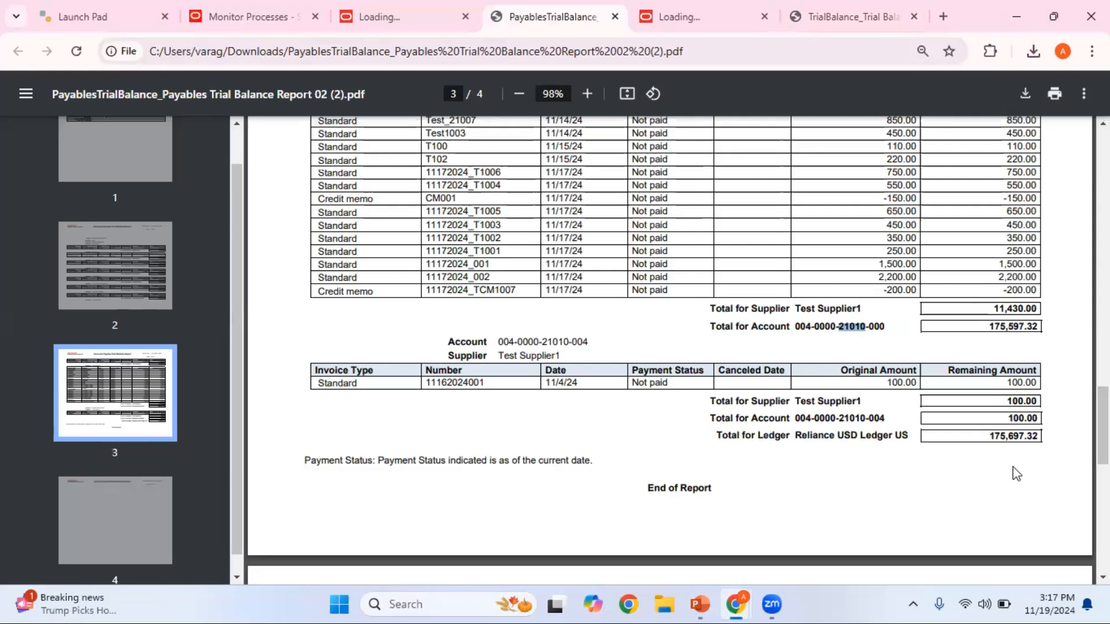
{"action": "left_click", "coordinate": [832, 18]}
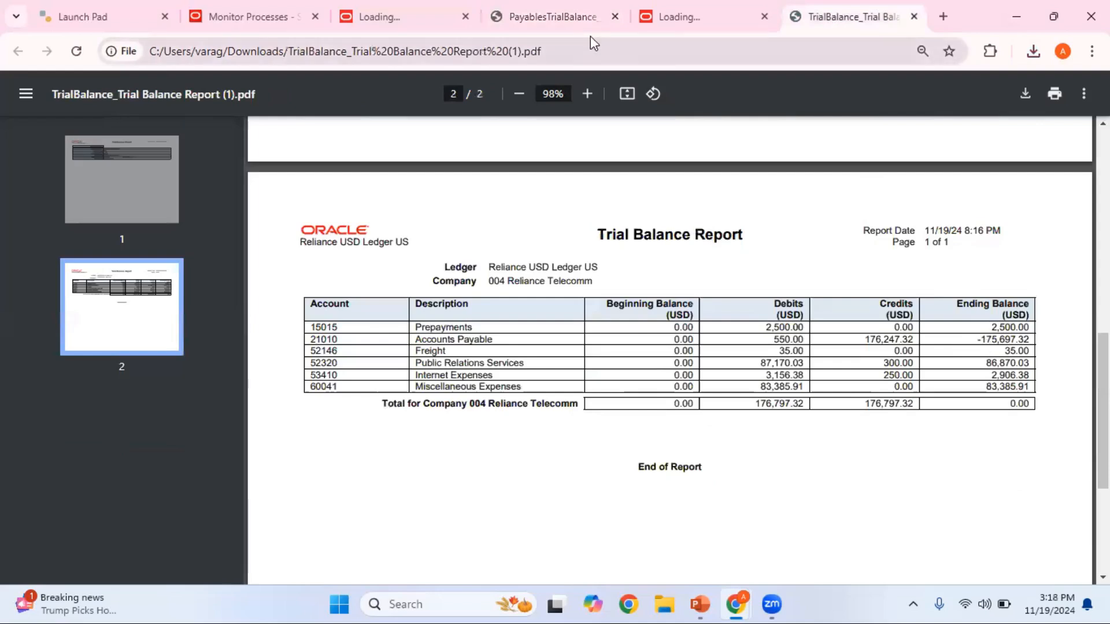
{"action": "left_click", "coordinate": [568, 24]}
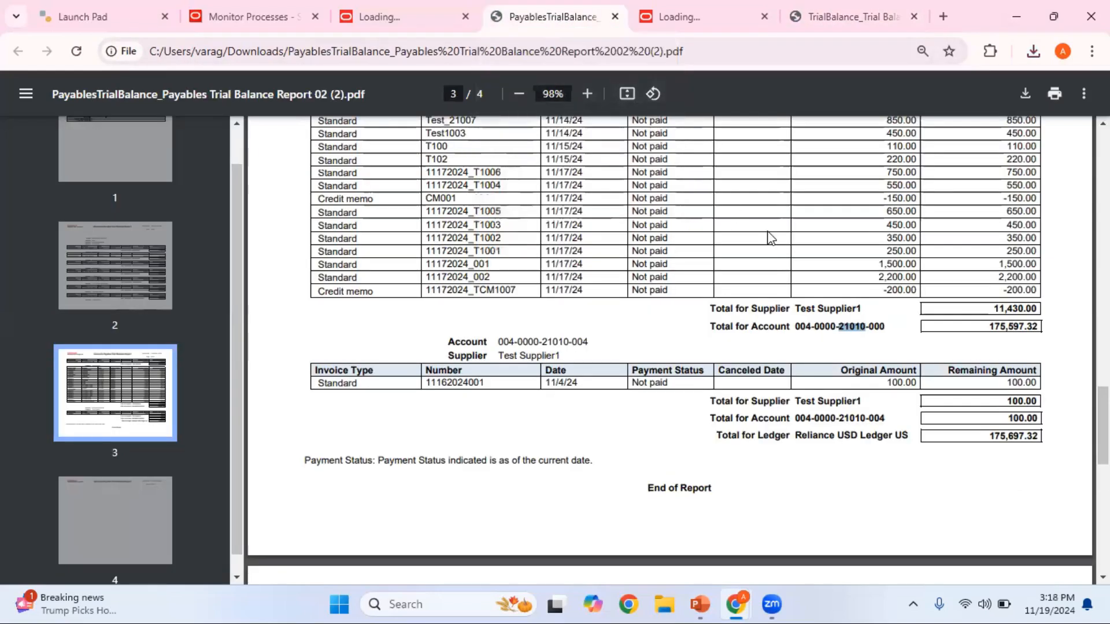